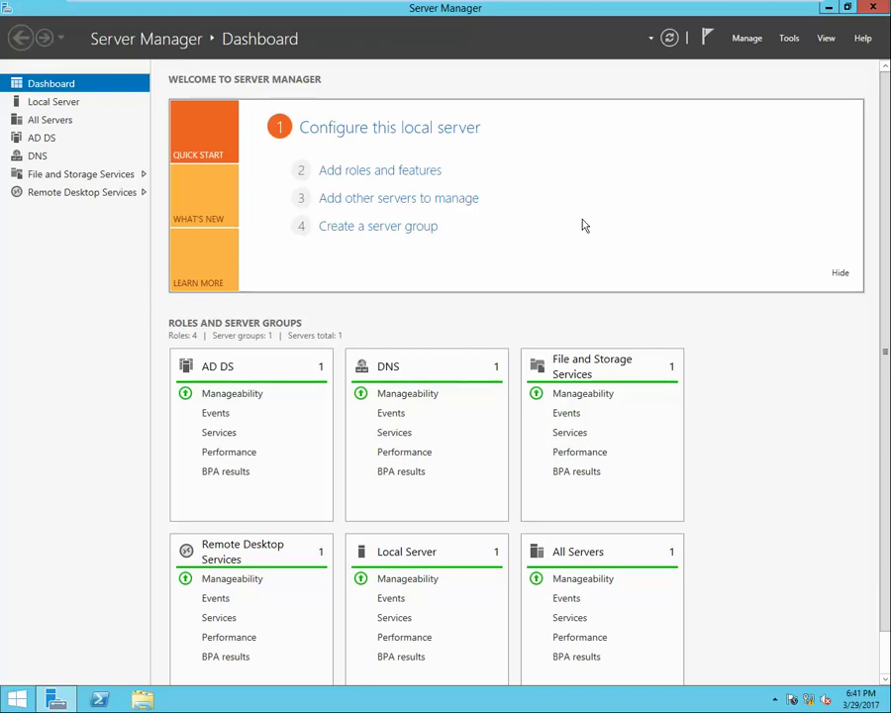
Refresh the Server Manager dashboard and open the Tools list, closing it without choosing anything.
{"action": "left_click", "coordinate": [669, 38]}
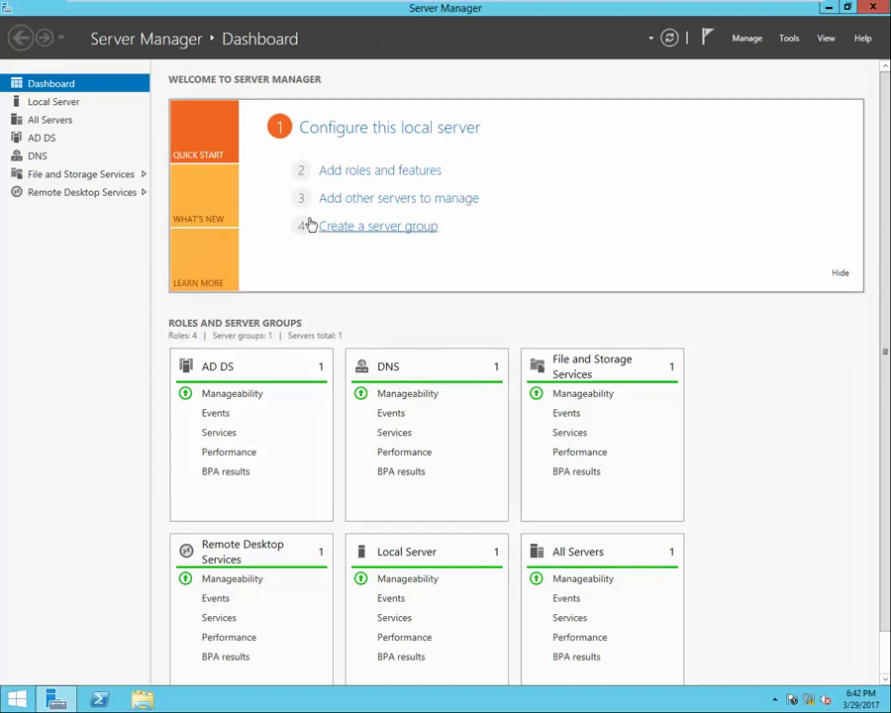
{"action": "left_click", "coordinate": [789, 40]}
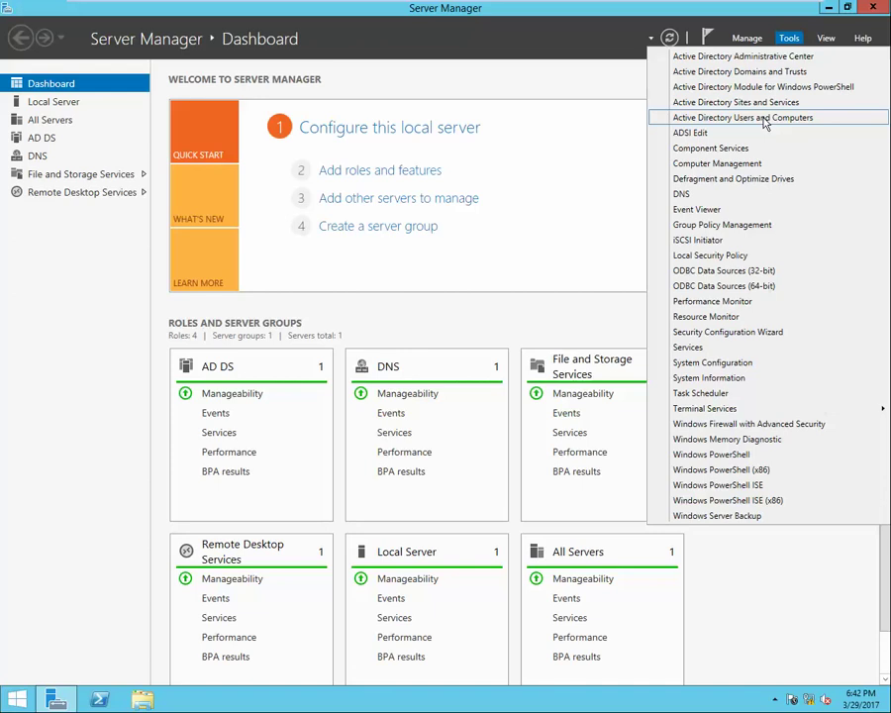
{"action": "left_click", "coordinate": [587, 151]}
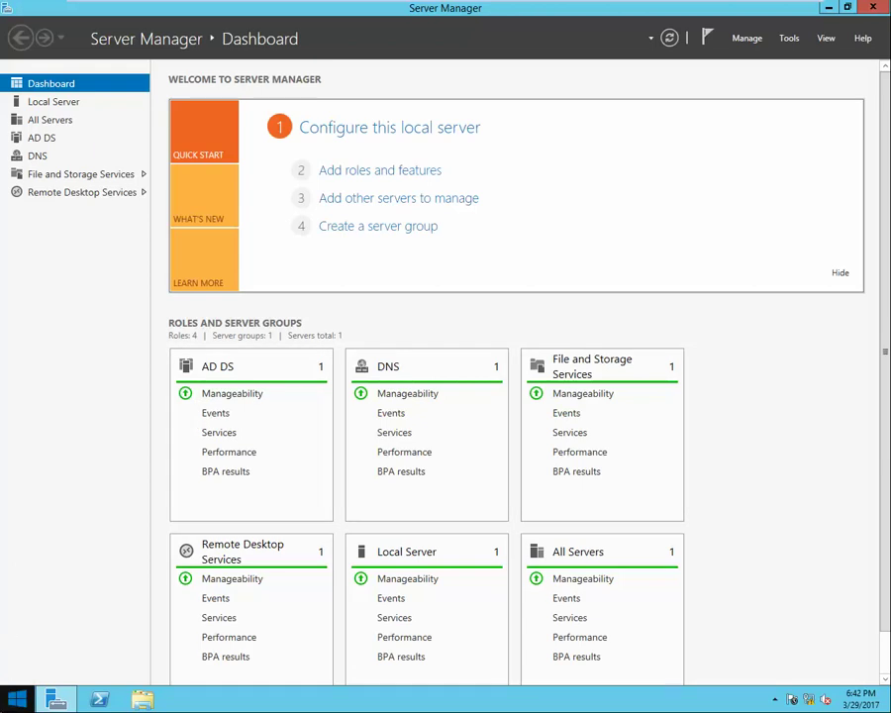
Run dsa.msc from the Run box to launch Active Directory Users and Computers.
{"action": "key", "text": "super"}
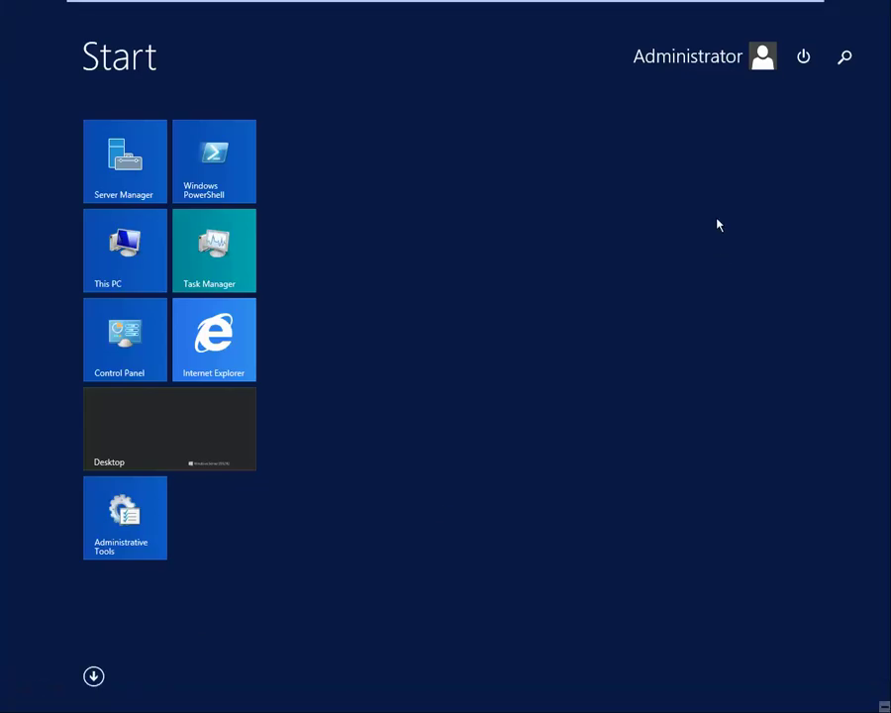
{"action": "type", "text": "run"}
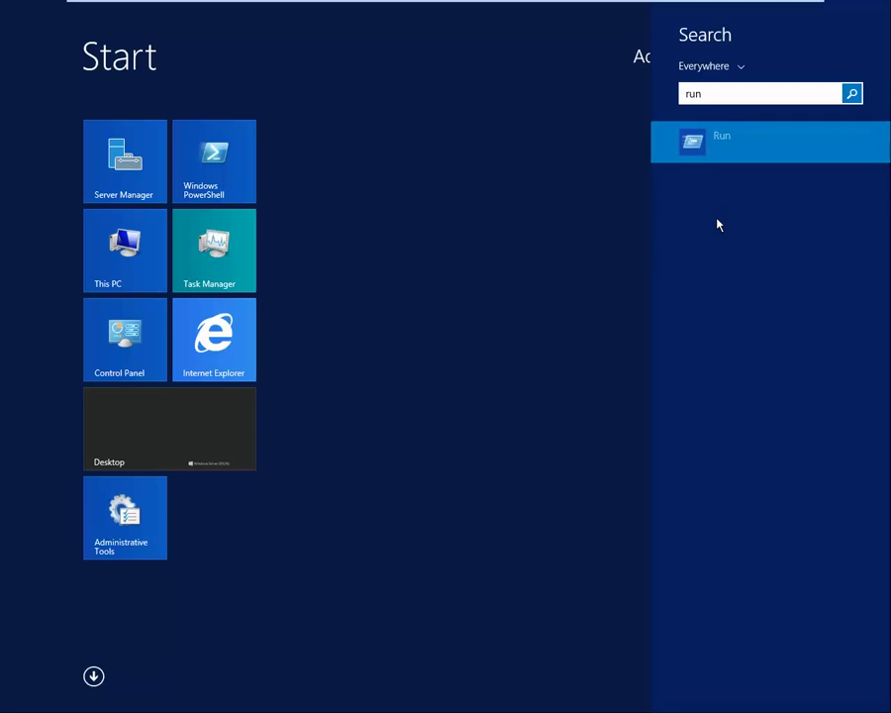
{"action": "key", "text": "Return"}
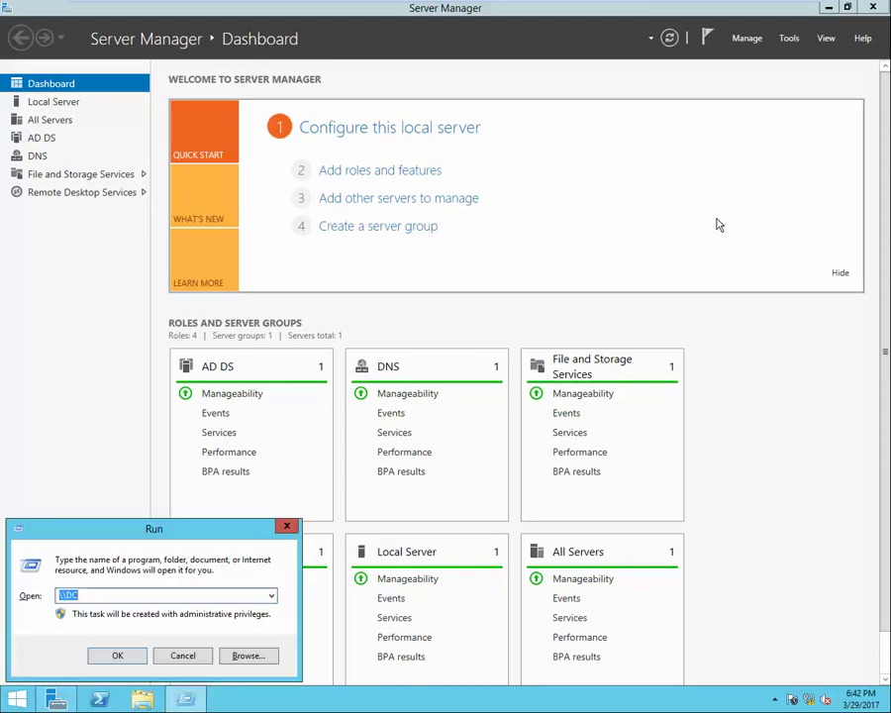
{"action": "type", "text": "dsa.msc"}
{"action": "key", "text": "Return"}
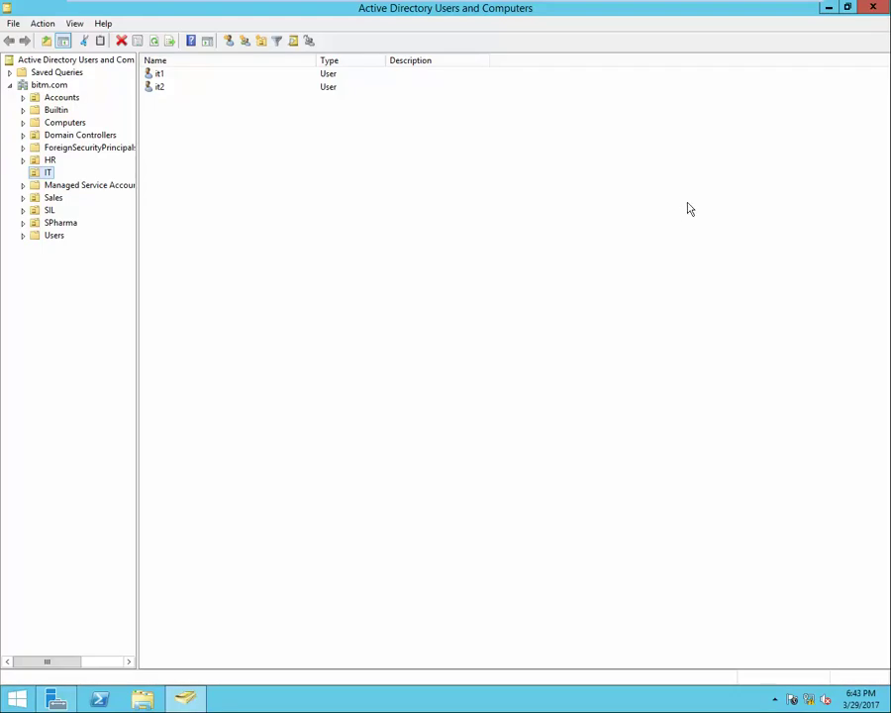
Show the bitm.com domain's contents, then bring up the Ctrl+Alt+Del security options screen.
{"action": "mouse_move", "coordinate": [392, 32]}
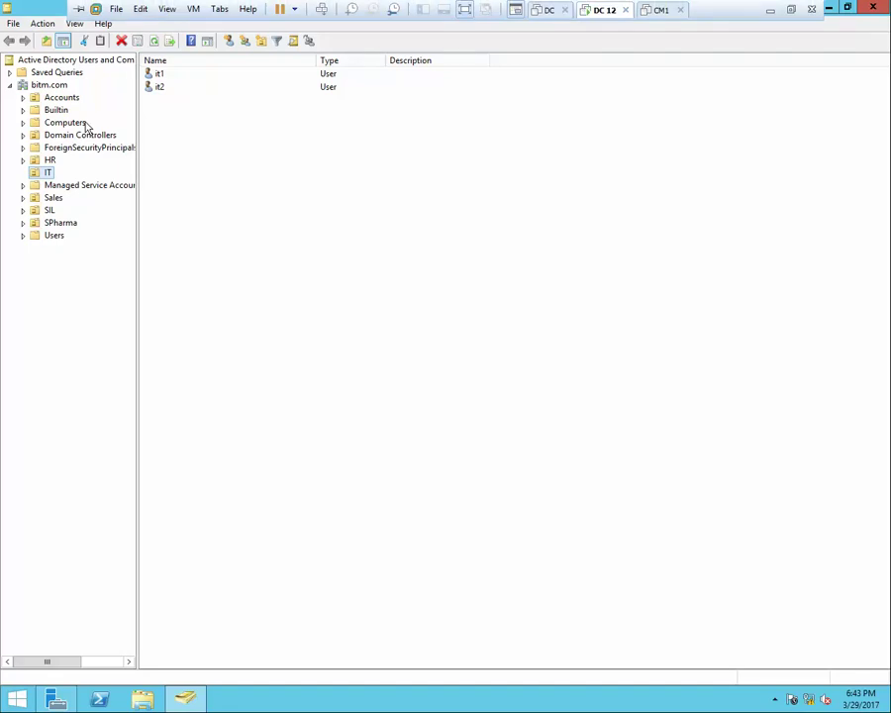
{"action": "left_click", "coordinate": [60, 86]}
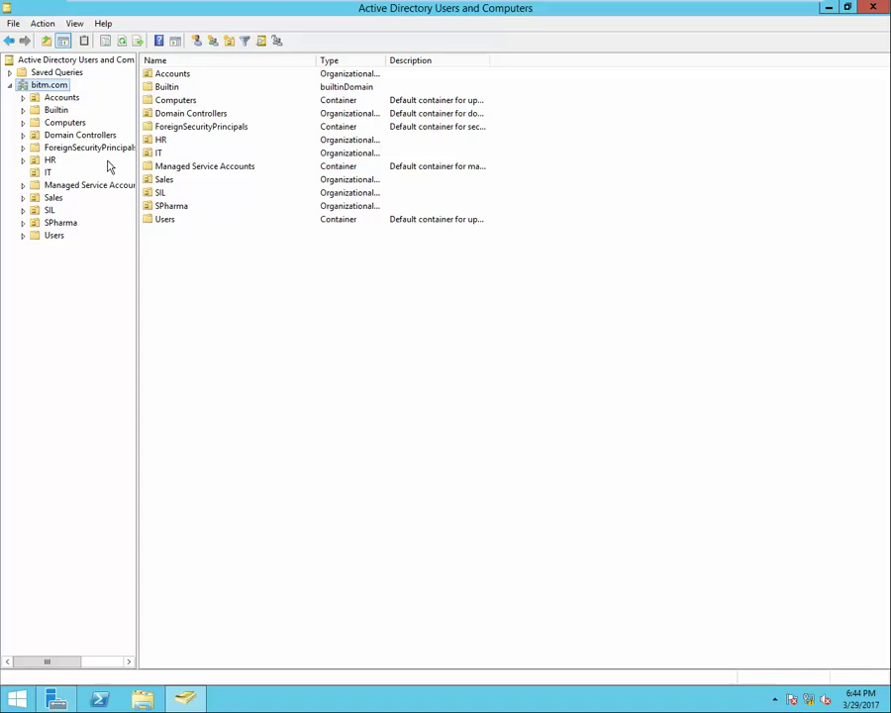
{"action": "mouse_move", "coordinate": [247, 5]}
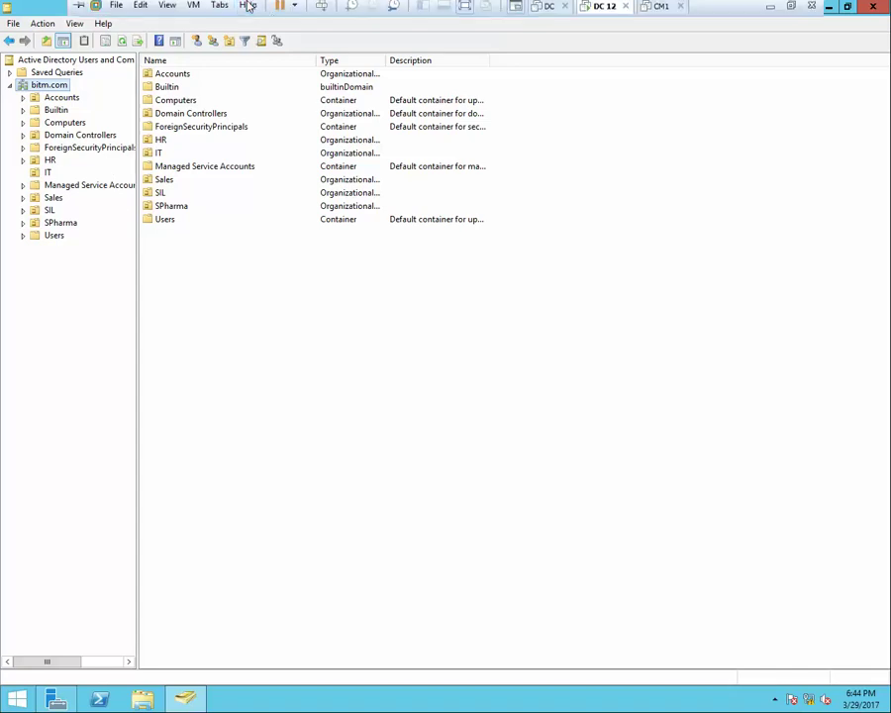
{"action": "left_click", "coordinate": [322, 12]}
Sign out of the administrator session and sign back in as user1 with its password.
{"action": "left_click", "coordinate": [422, 297]}
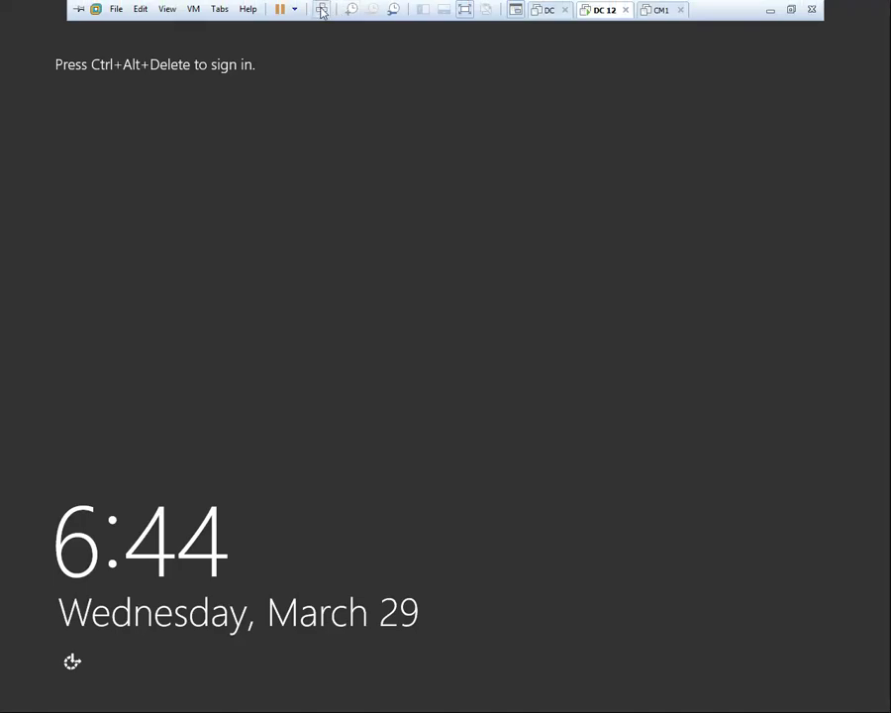
{"action": "left_click", "coordinate": [321, 10]}
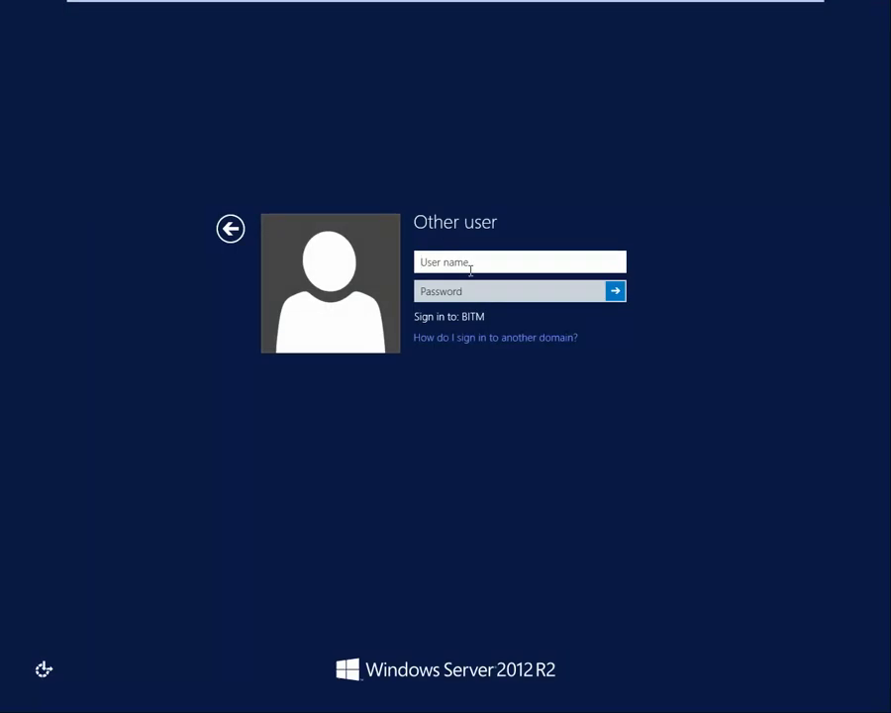
{"action": "type", "text": "user1"}
{"action": "key", "text": "Tab"}
{"action": "type", "text": "*****"}
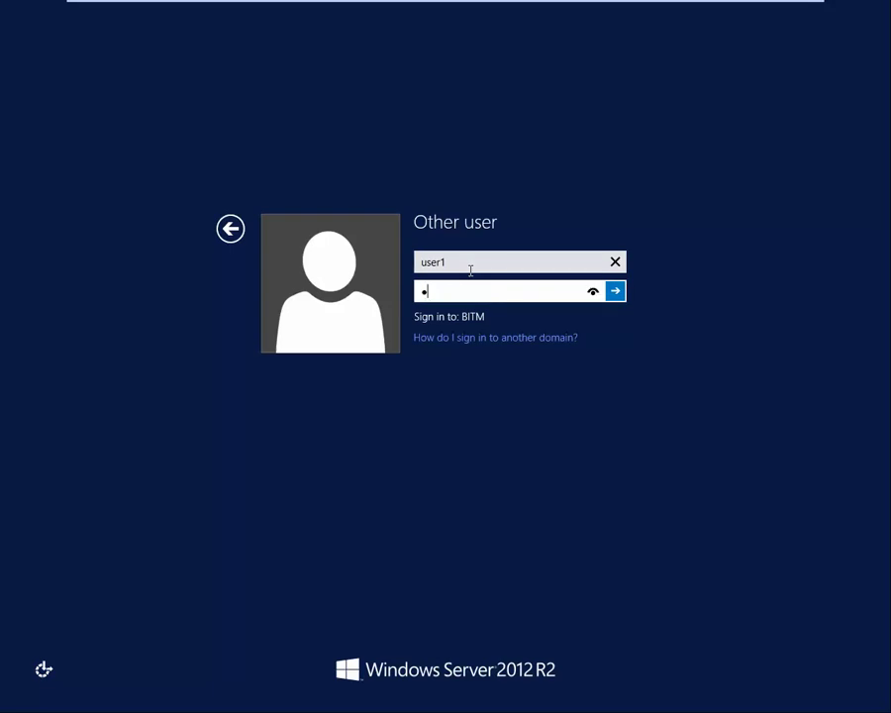
{"action": "type", "text": "*****"}
{"action": "key", "text": "Return"}
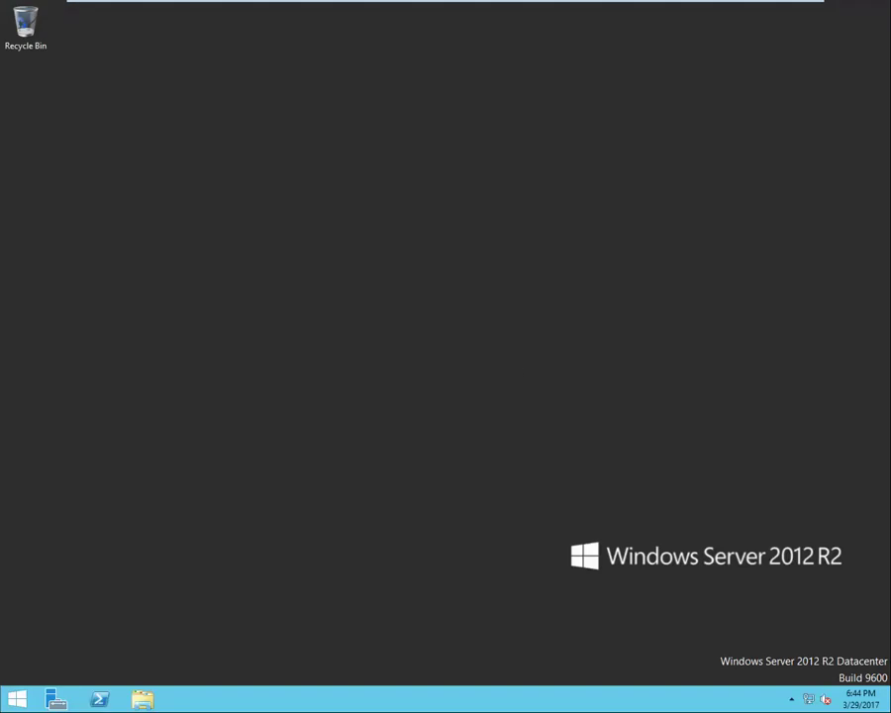
Launch Server Manager, approving the UAC elevation prompt with user1's name and password.
{"action": "left_click", "coordinate": [55, 703]}
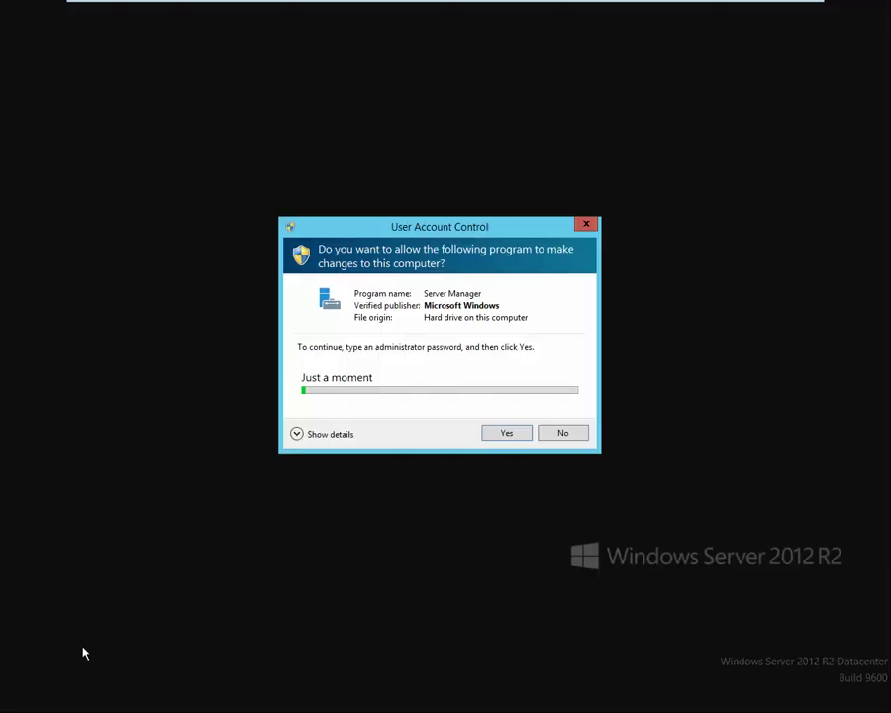
{"action": "left_click", "coordinate": [389, 381]}
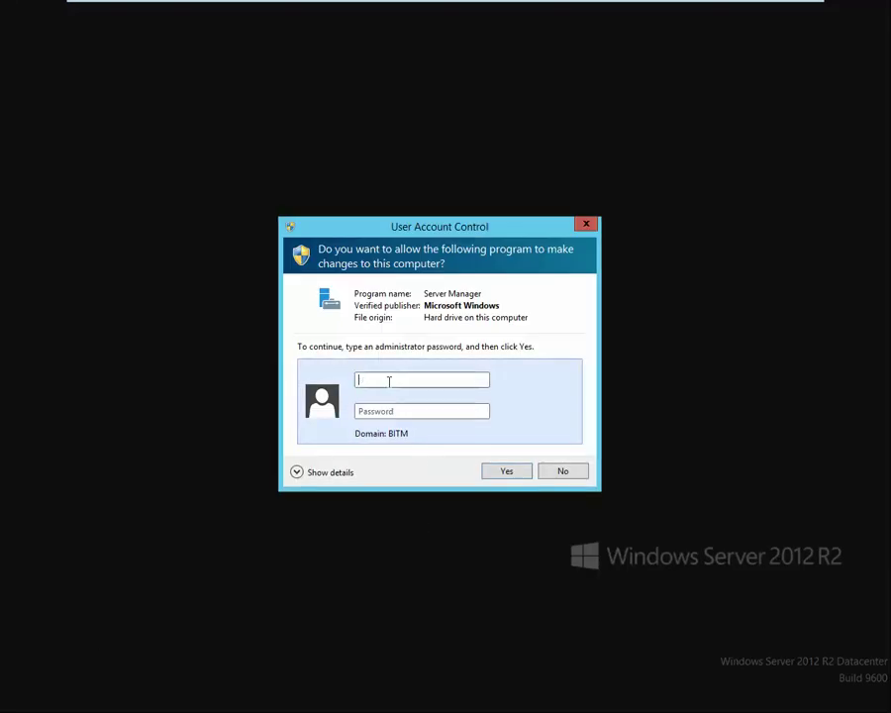
{"action": "type", "text": "user1"}
{"action": "left_click", "coordinate": [359, 410]}
{"action": "type", "text": "**"}
{"action": "key", "text": "BackSpace"}
{"action": "key", "text": "BackSpace"}
{"action": "type", "text": "*****"}
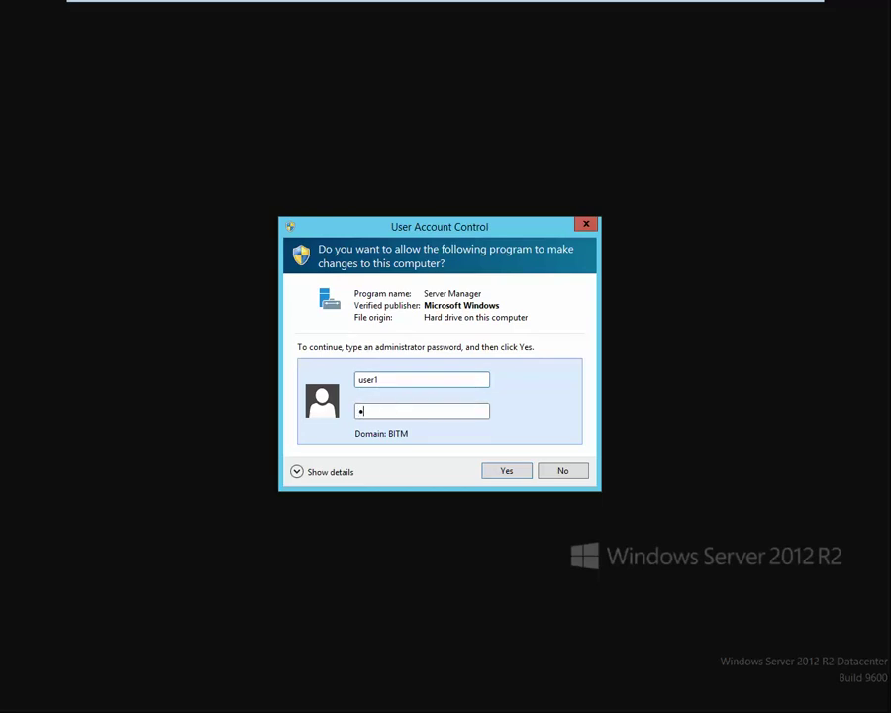
{"action": "type", "text": "*****"}
{"action": "key", "text": "Return"}
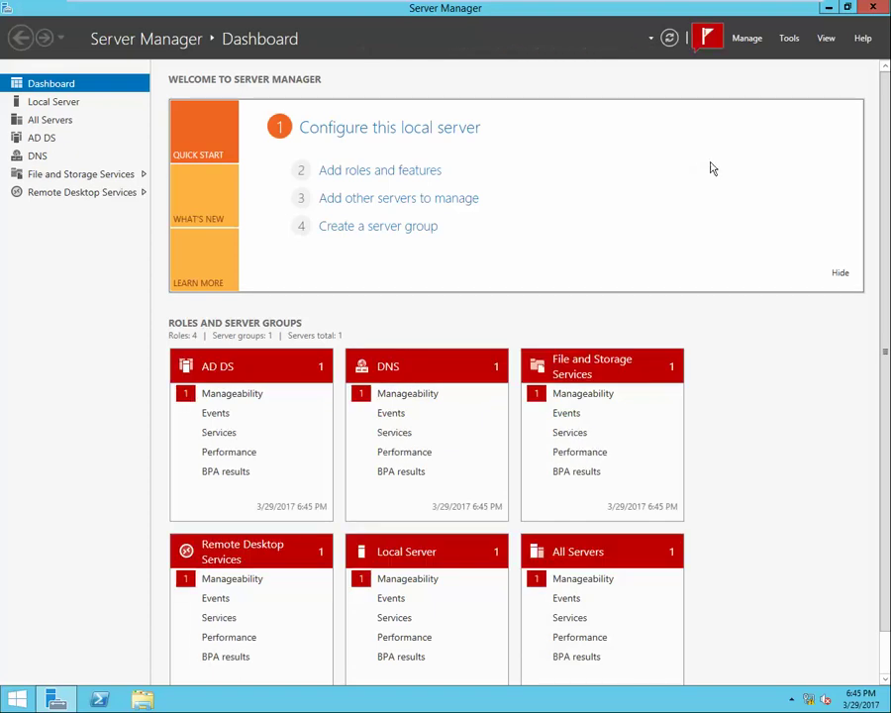
Open Active Directory Users and Computers, go to bitm.com > HR, and start a new user there.
{"action": "left_click", "coordinate": [791, 39]}
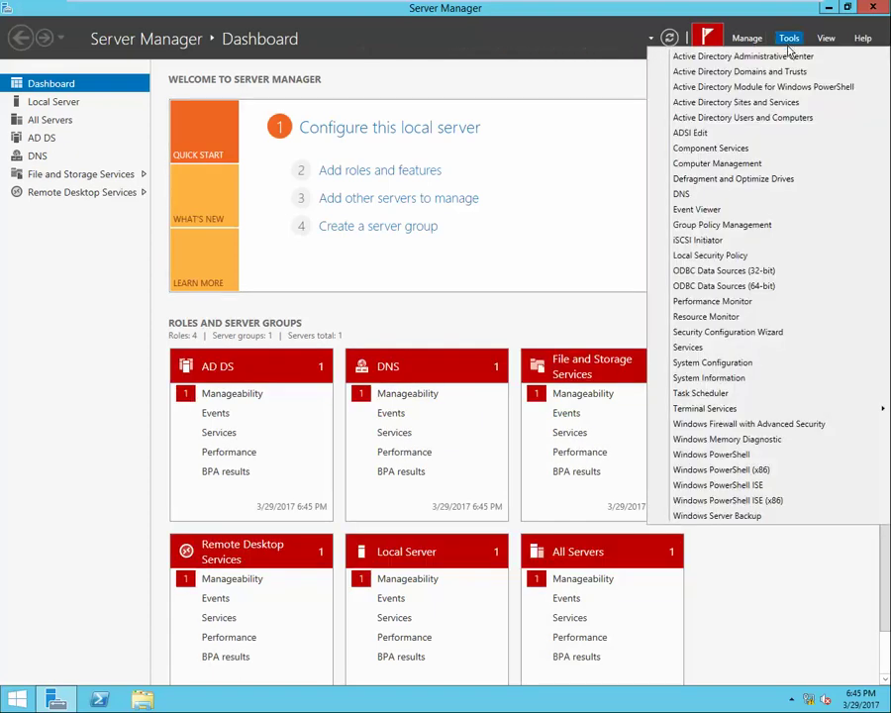
{"action": "left_click", "coordinate": [776, 118]}
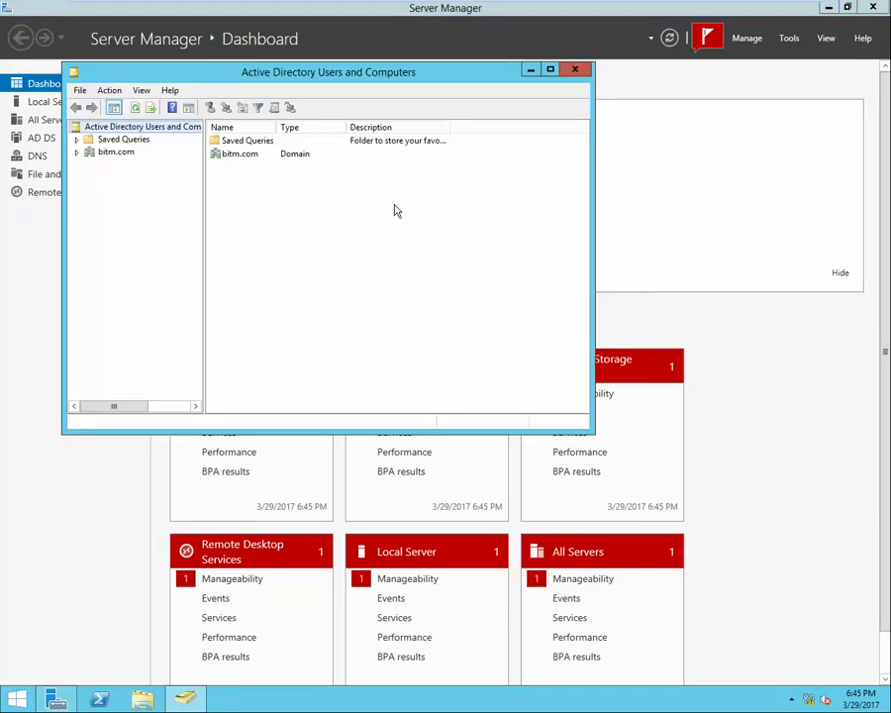
{"action": "double_click", "coordinate": [236, 155]}
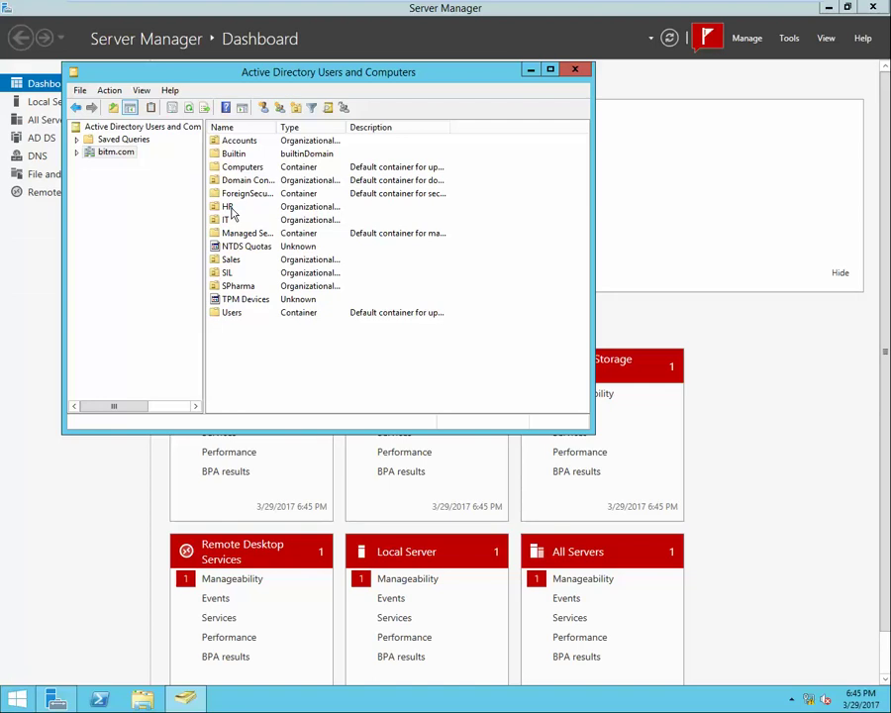
{"action": "double_click", "coordinate": [227, 207]}
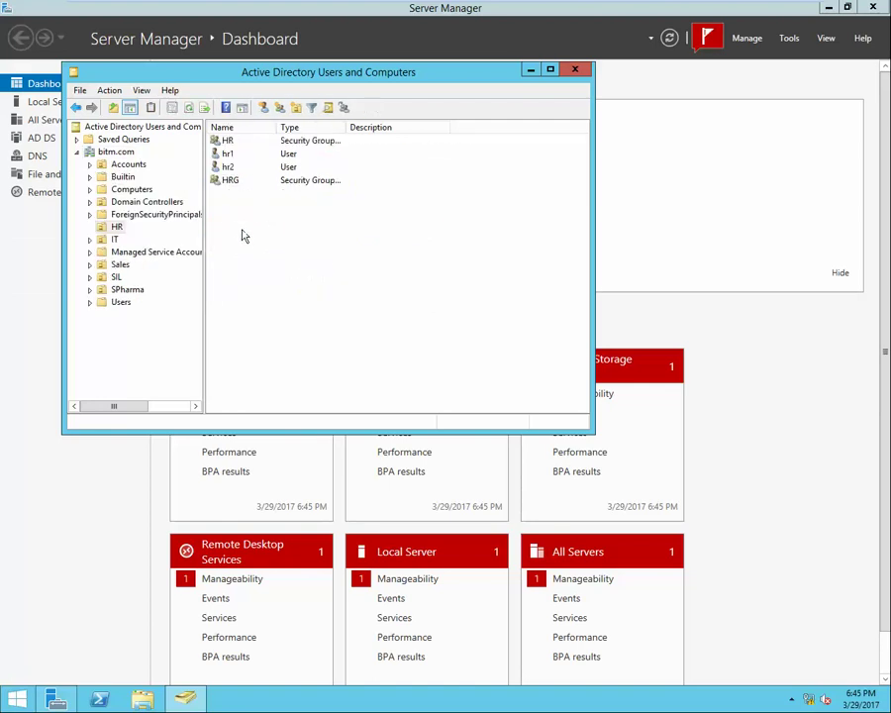
{"action": "right_click", "coordinate": [241, 231]}
{"action": "mouse_move", "coordinate": [354, 292]}
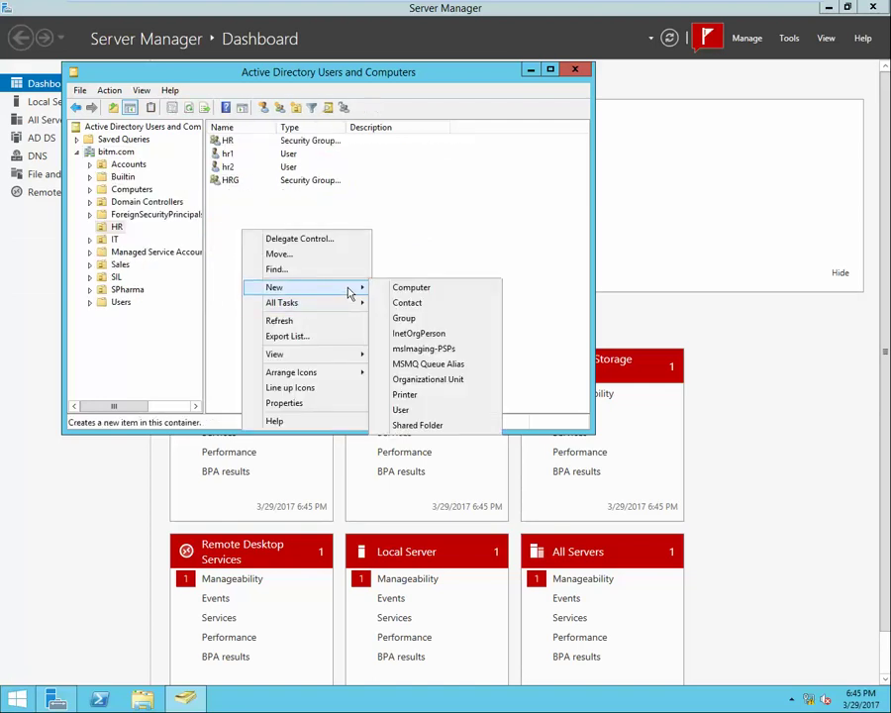
{"action": "left_click", "coordinate": [417, 410]}
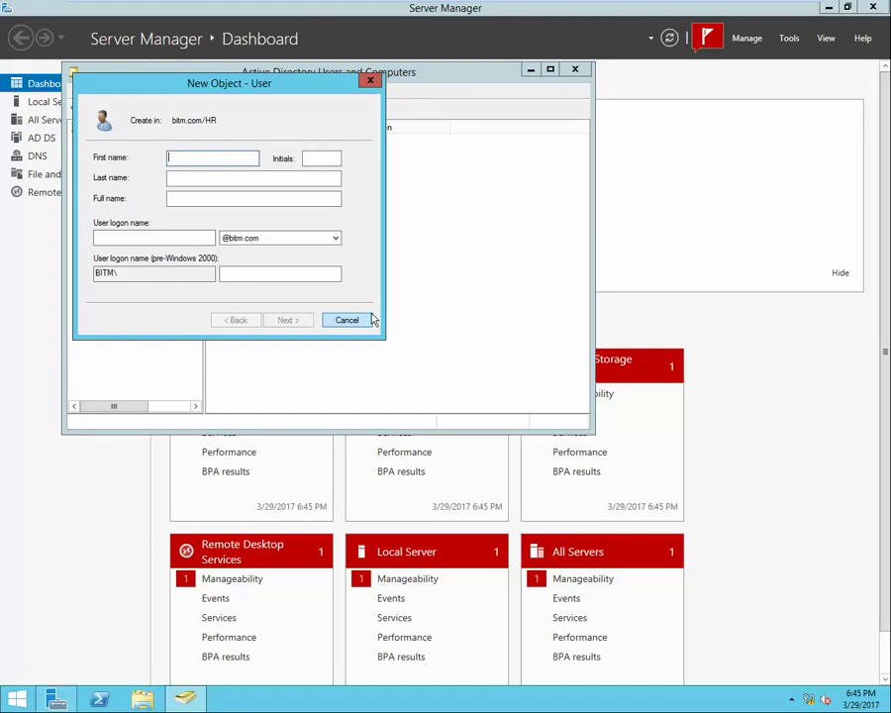
Name the new HR user hr5 with logon name hr5.
{"action": "type", "text": "hr5"}
{"action": "key", "text": "Tab"}
{"action": "key", "text": "Tab"}
{"action": "key", "text": "Tab"}
{"action": "key", "text": "Tab"}
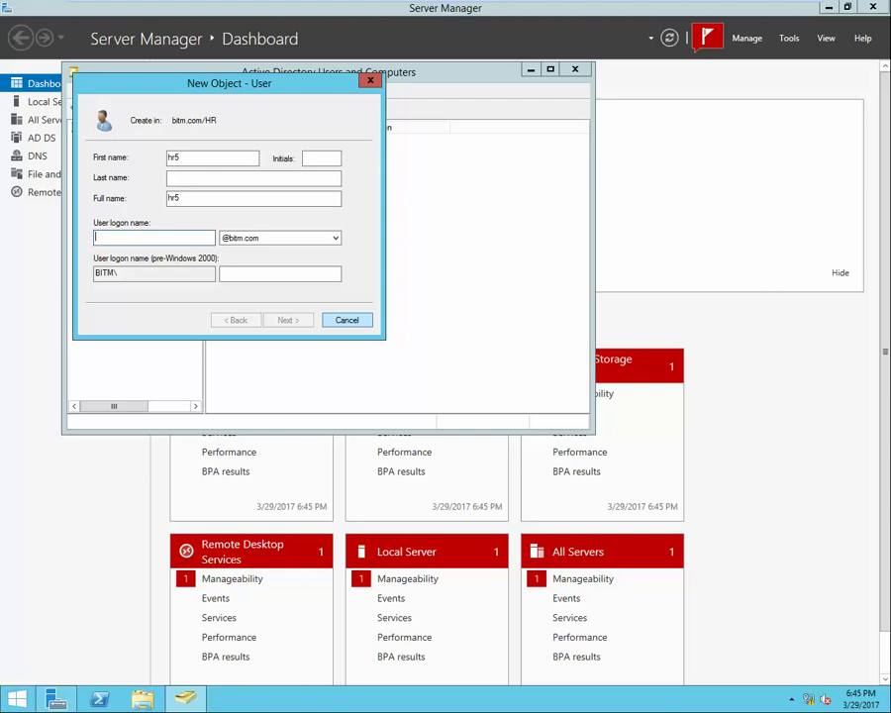
{"action": "type", "text": "hr5"}
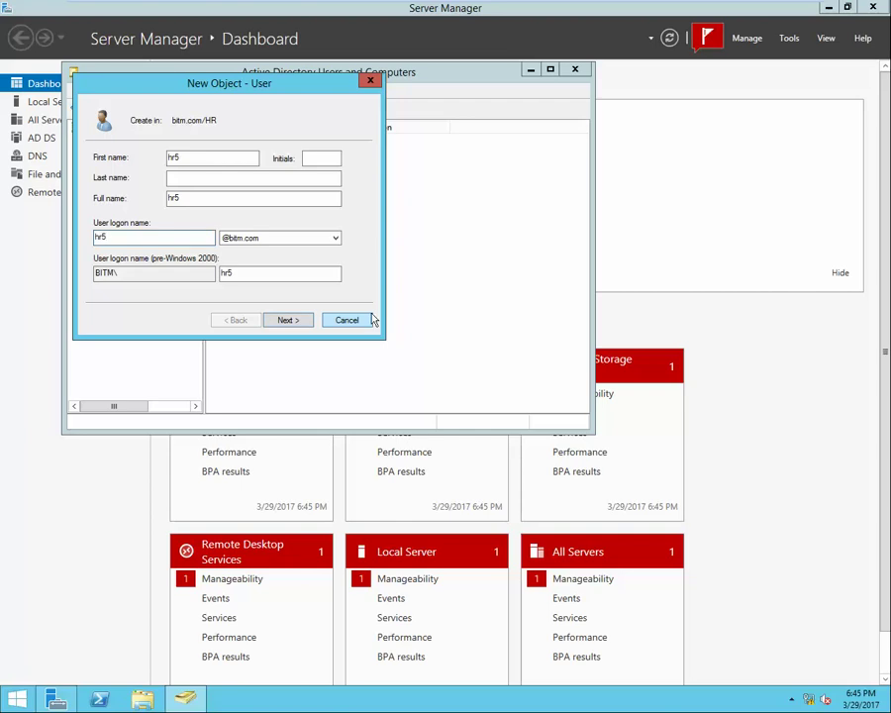
{"action": "key", "text": "Return"}
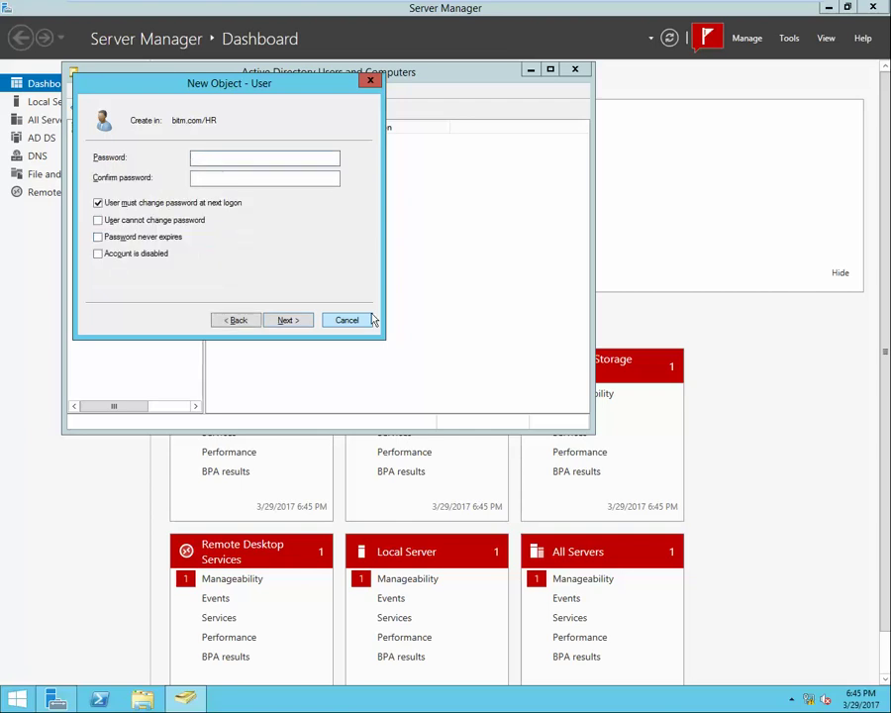
Set a never-expiring password without forced change, then dismiss the access-denied error and cancel.
{"action": "left_click", "coordinate": [98, 204]}
{"action": "left_click", "coordinate": [116, 236]}
{"action": "left_click", "coordinate": [233, 157]}
{"action": "type", "text": "•••"}
{"action": "key", "text": "Tab"}
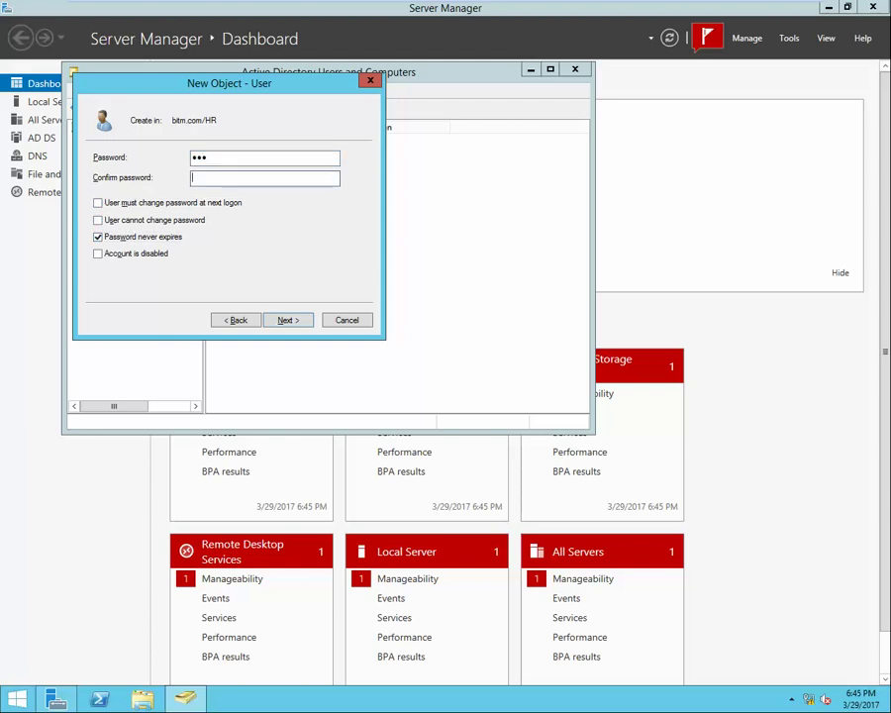
{"action": "type", "text": "•••"}
{"action": "key", "text": "Return"}
{"action": "key", "text": "Return"}
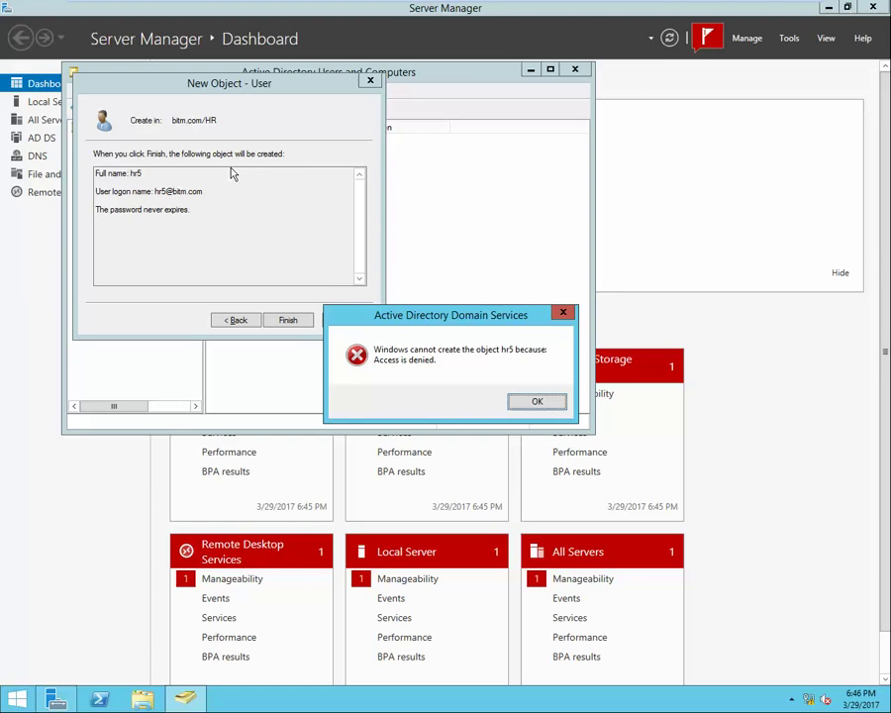
{"action": "left_click", "coordinate": [537, 403]}
{"action": "left_click", "coordinate": [345, 321]}
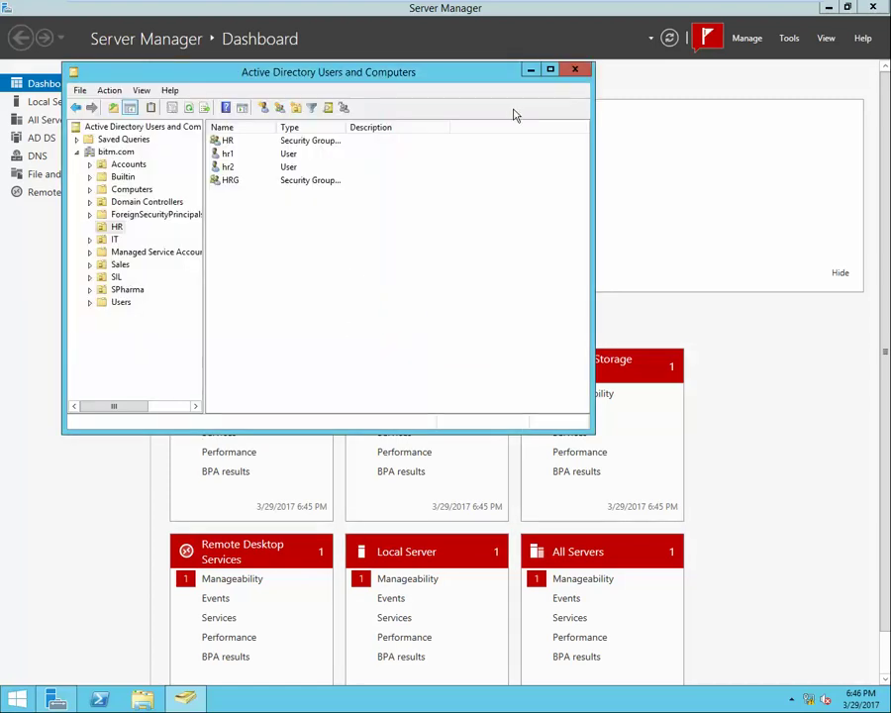
Close Active Directory Users and Computers and Server Manager.
{"action": "left_click", "coordinate": [574, 71]}
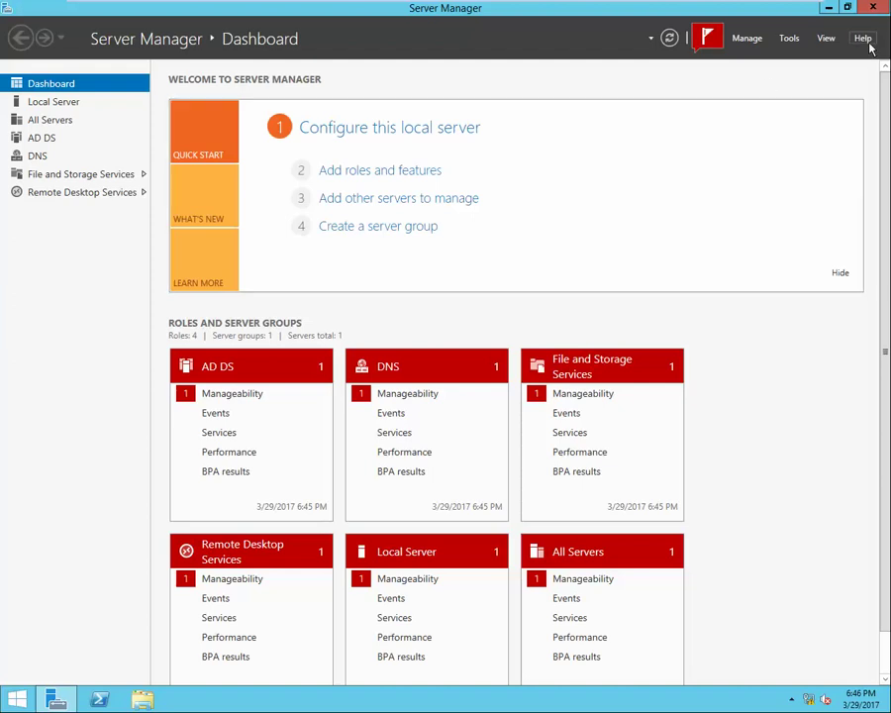
{"action": "left_click", "coordinate": [872, 9]}
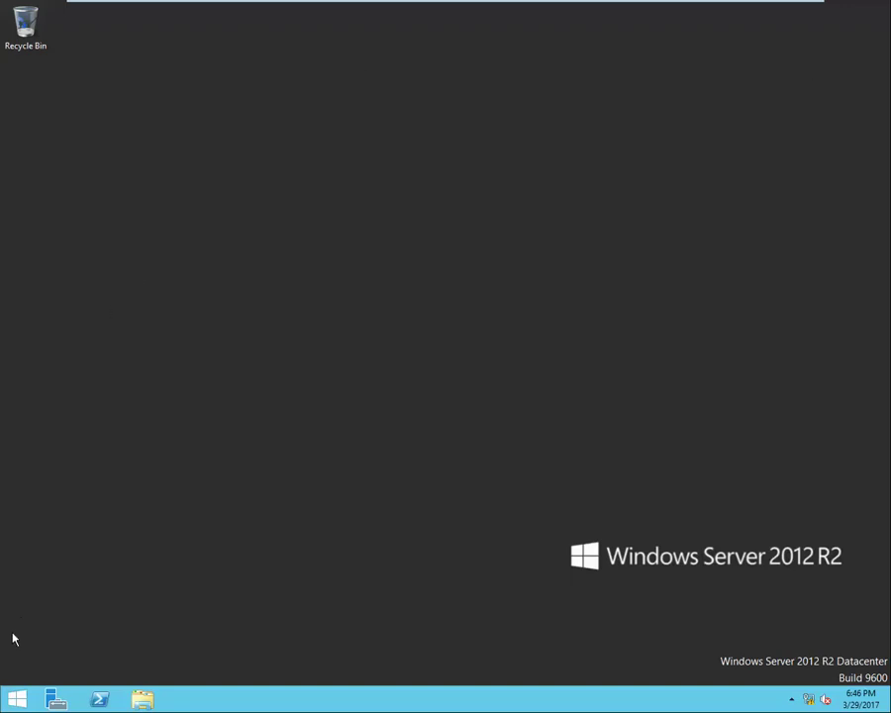
Sign out of user1's session and sign back in to BITM as Administrator.
{"action": "mouse_move", "coordinate": [268, 4]}
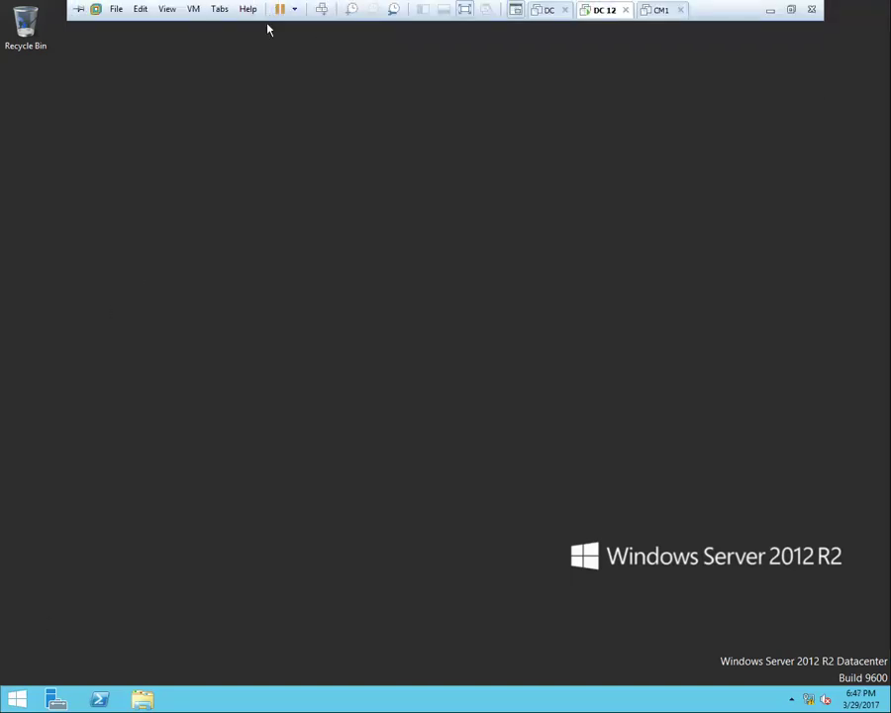
{"action": "left_click", "coordinate": [321, 10]}
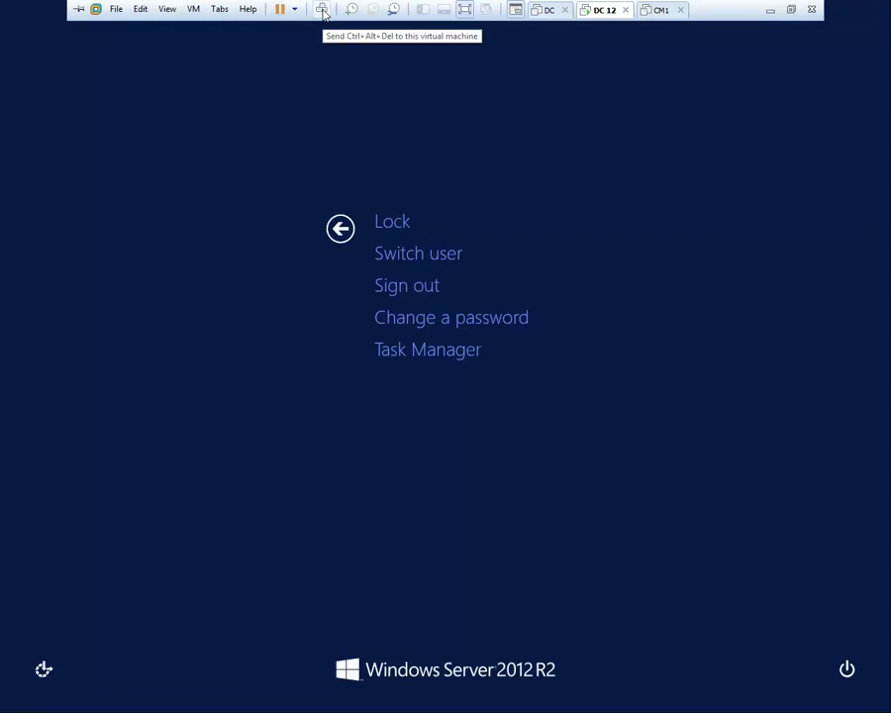
{"action": "left_click", "coordinate": [407, 286]}
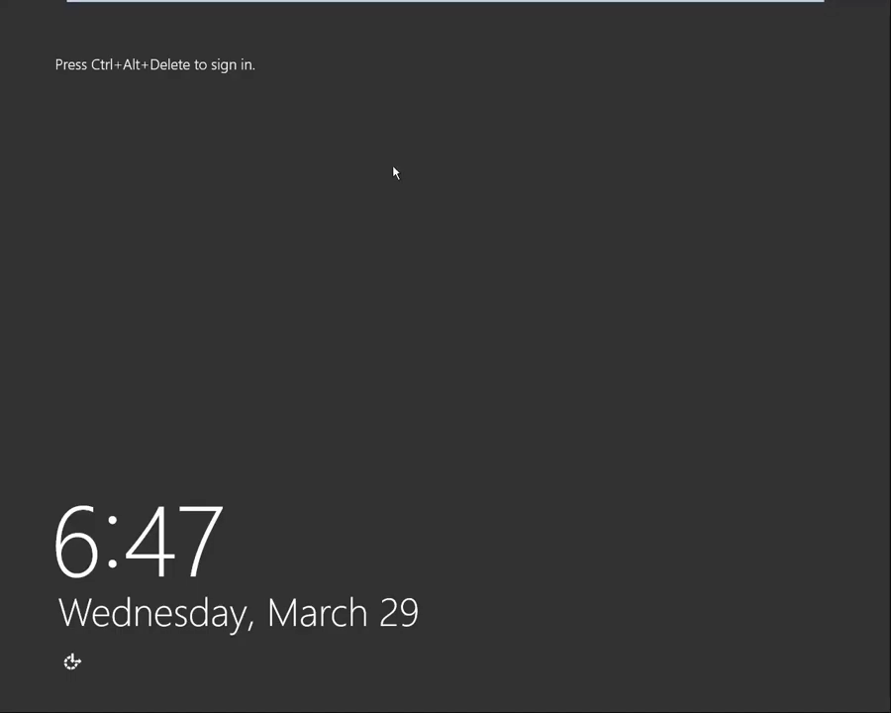
{"action": "mouse_move", "coordinate": [294, 4]}
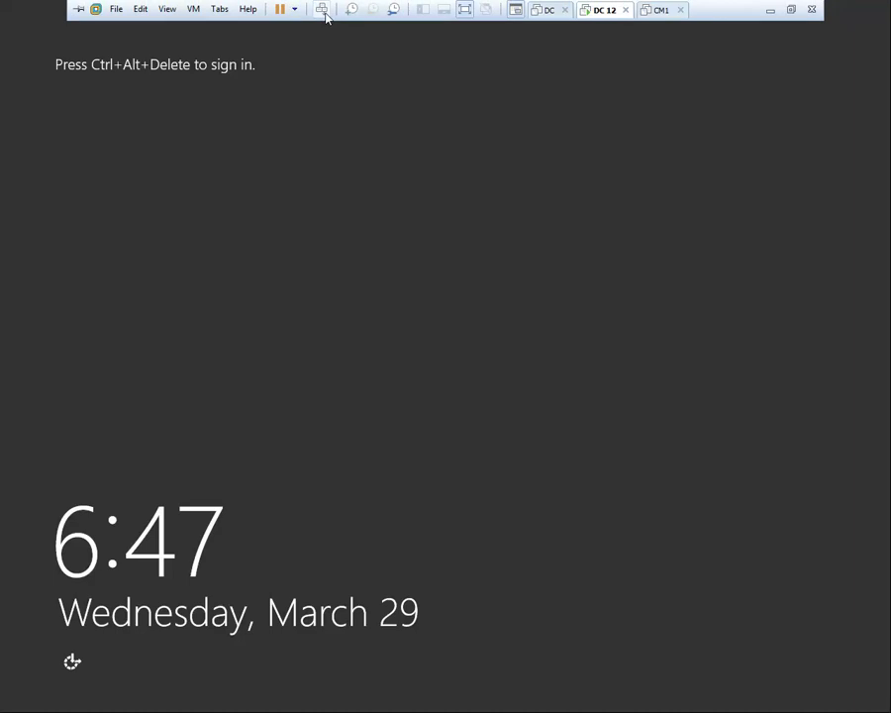
{"action": "left_click", "coordinate": [323, 12]}
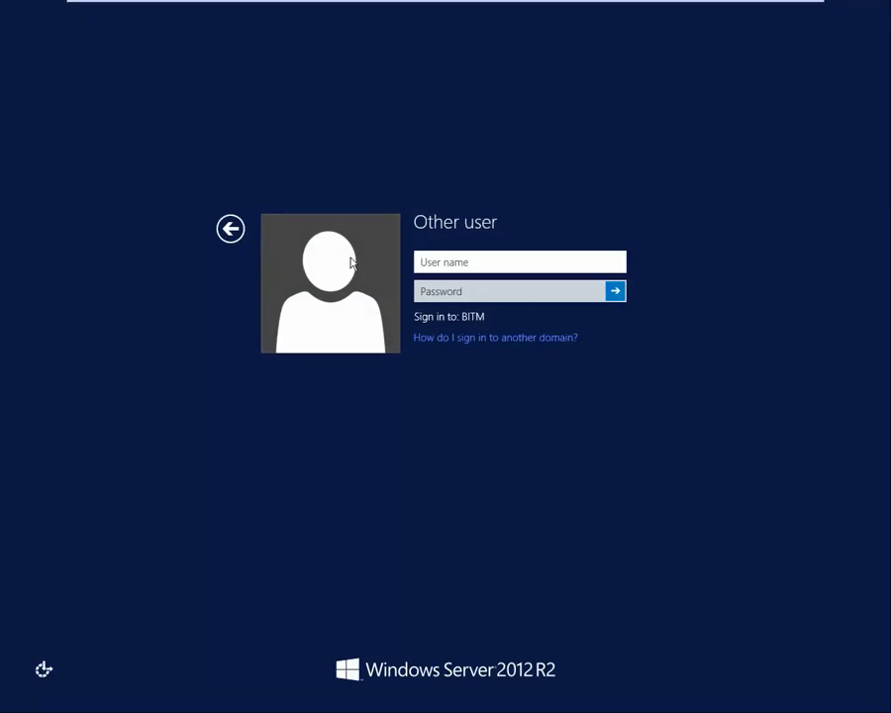
{"action": "left_click", "coordinate": [440, 268]}
{"action": "type", "text": "Administrator"}
{"action": "key", "text": "Tab"}
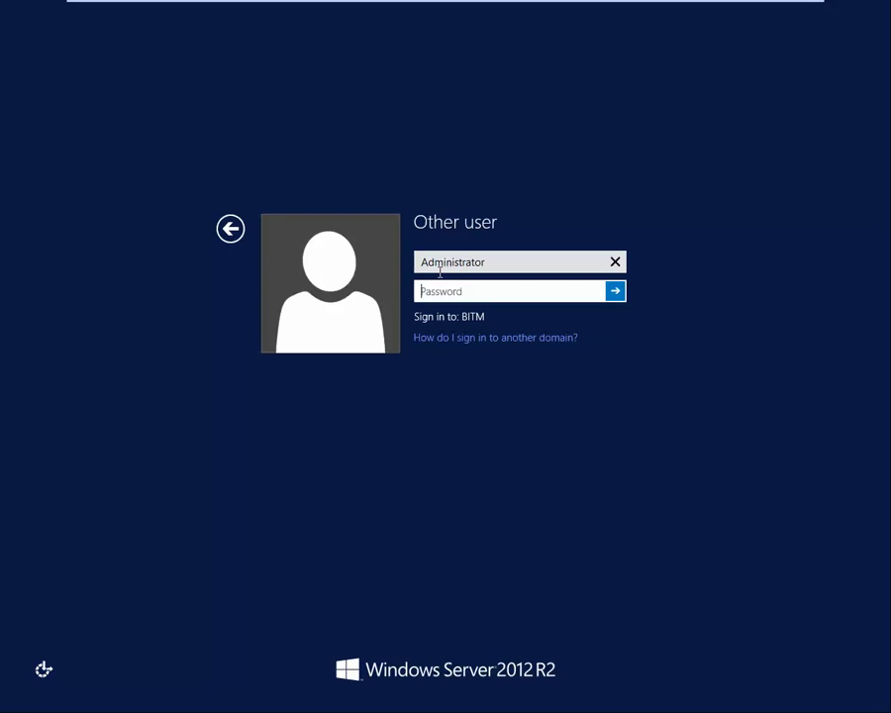
{"action": "type", "text": "••••••••••"}
{"action": "key", "text": "Return"}
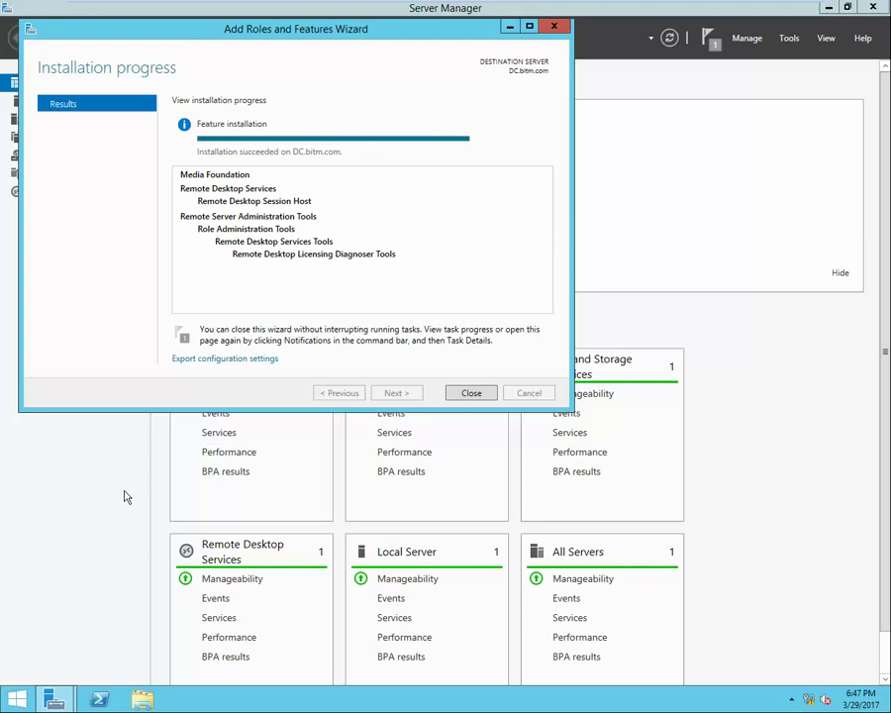
Close the finished Add Roles wizard and view the HR unit in Active Directory Users and Computers.
{"action": "left_click", "coordinate": [471, 393]}
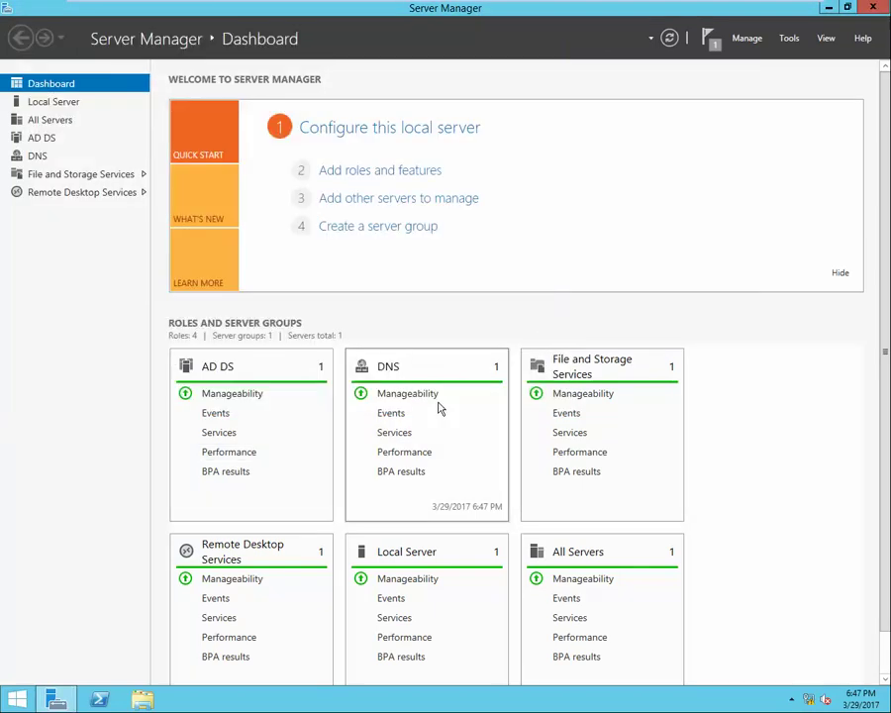
{"action": "left_click", "coordinate": [789, 38]}
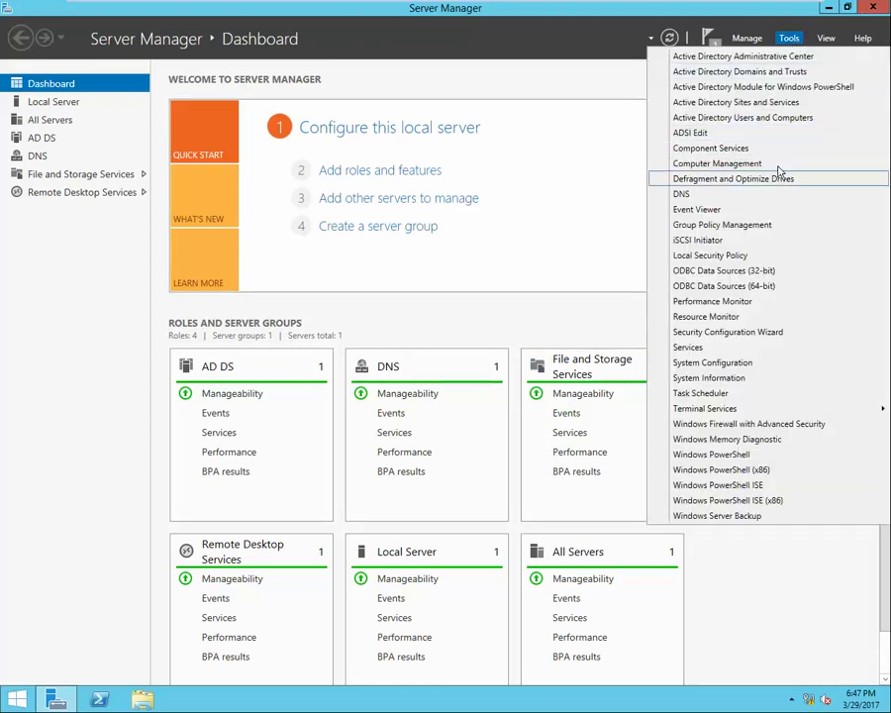
{"action": "left_click", "coordinate": [774, 120]}
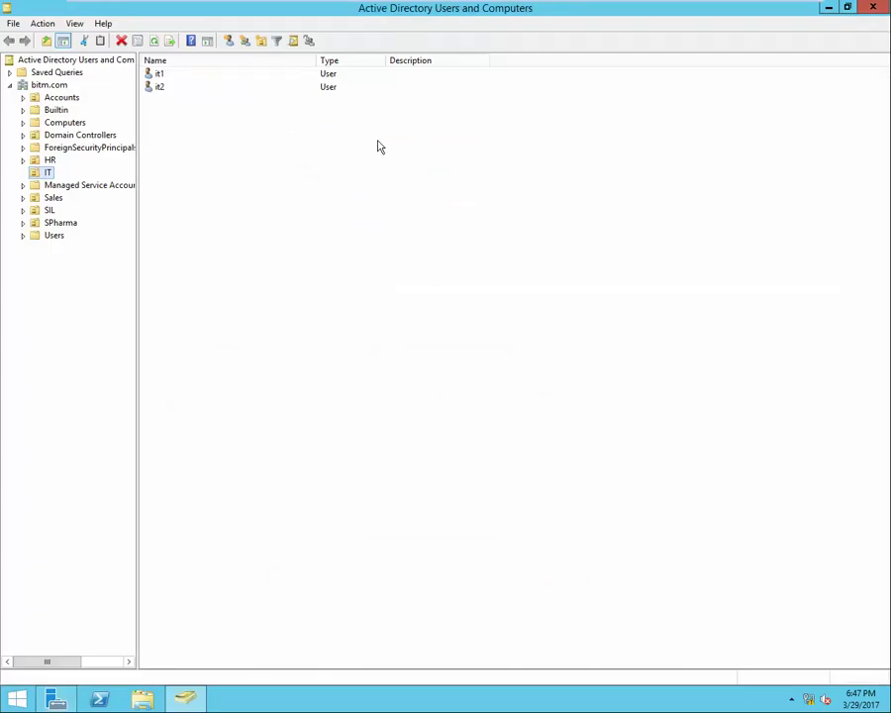
{"action": "left_click", "coordinate": [51, 161]}
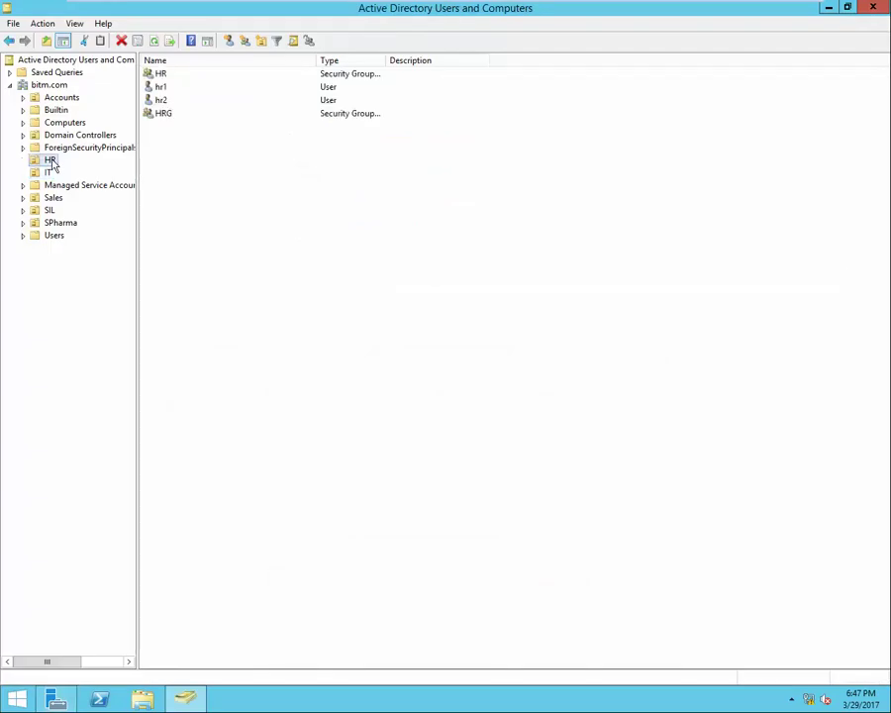
Start the Delegation of Control Wizard on HR and add user1 as the delegate.
{"action": "right_click", "coordinate": [53, 166]}
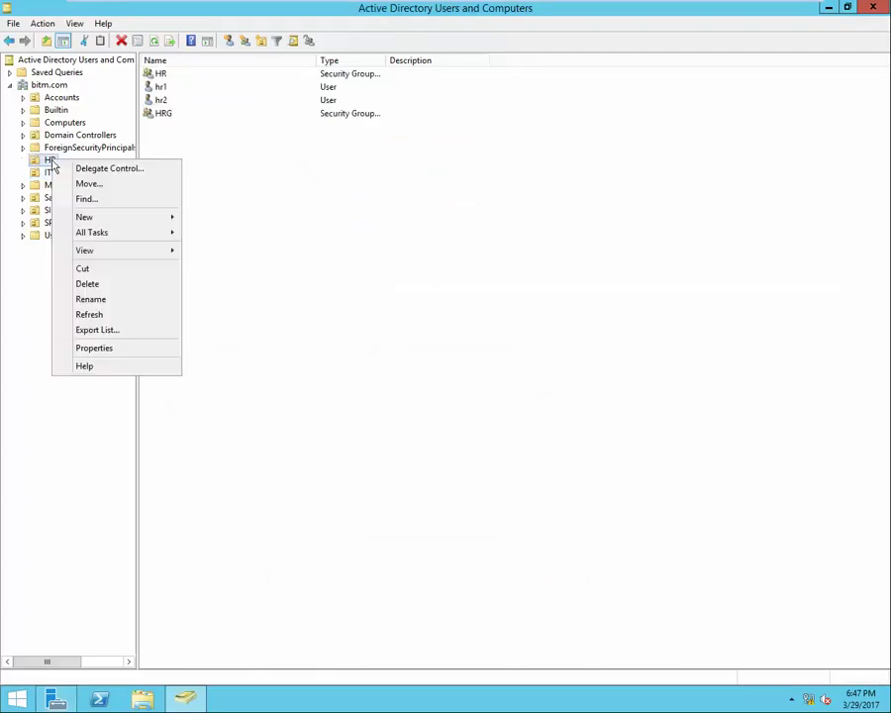
{"action": "left_click", "coordinate": [130, 175]}
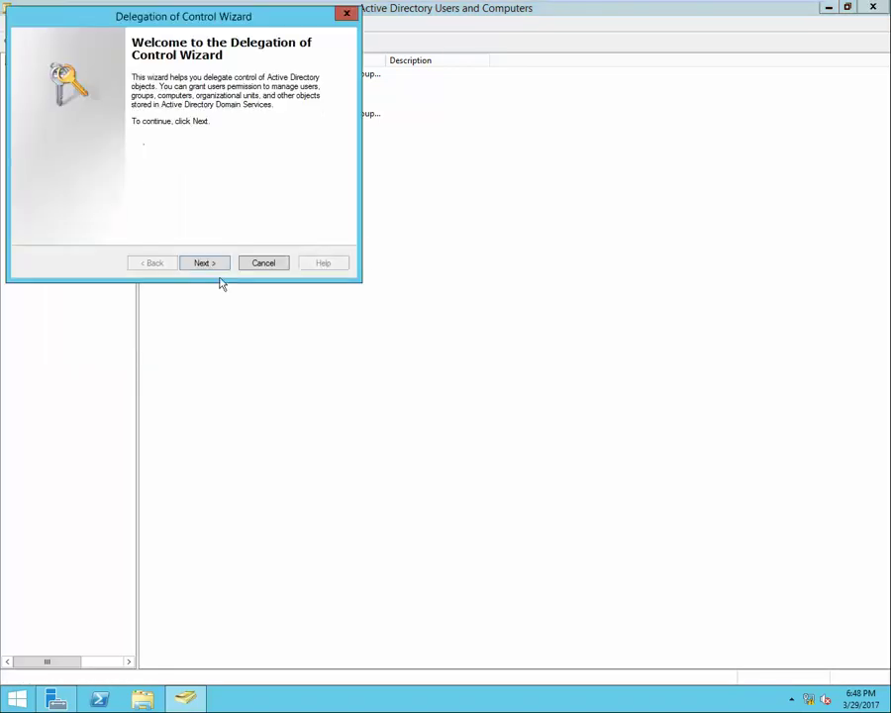
{"action": "left_click", "coordinate": [209, 262]}
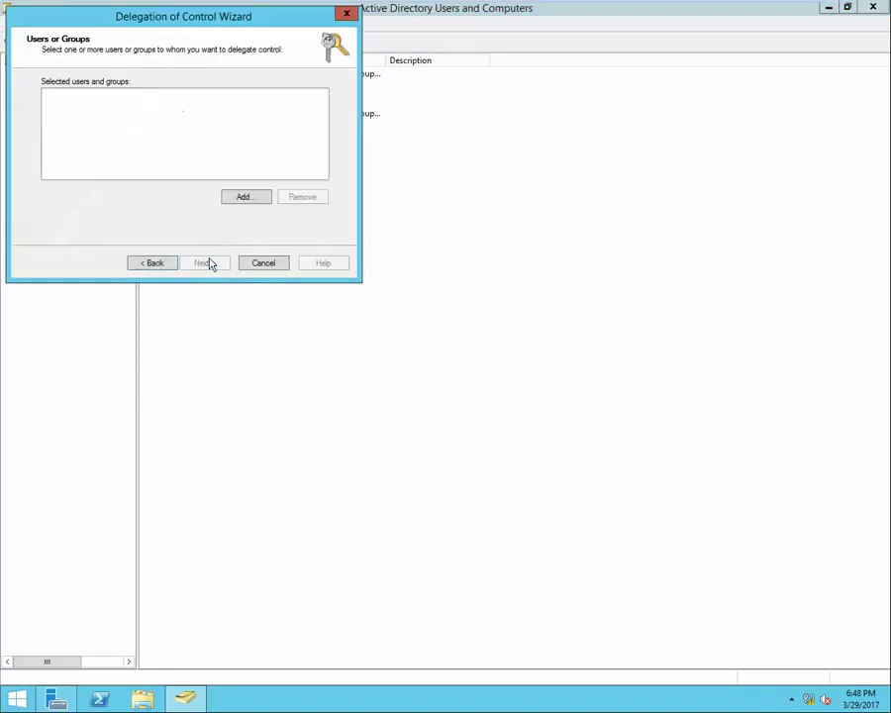
{"action": "left_click", "coordinate": [244, 201]}
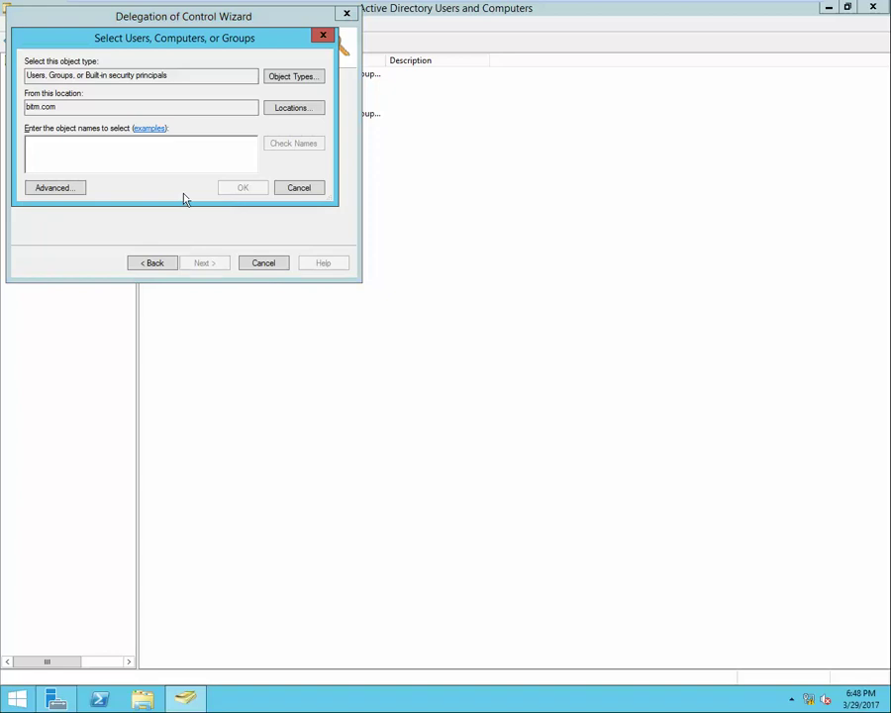
{"action": "type", "text": "user1"}
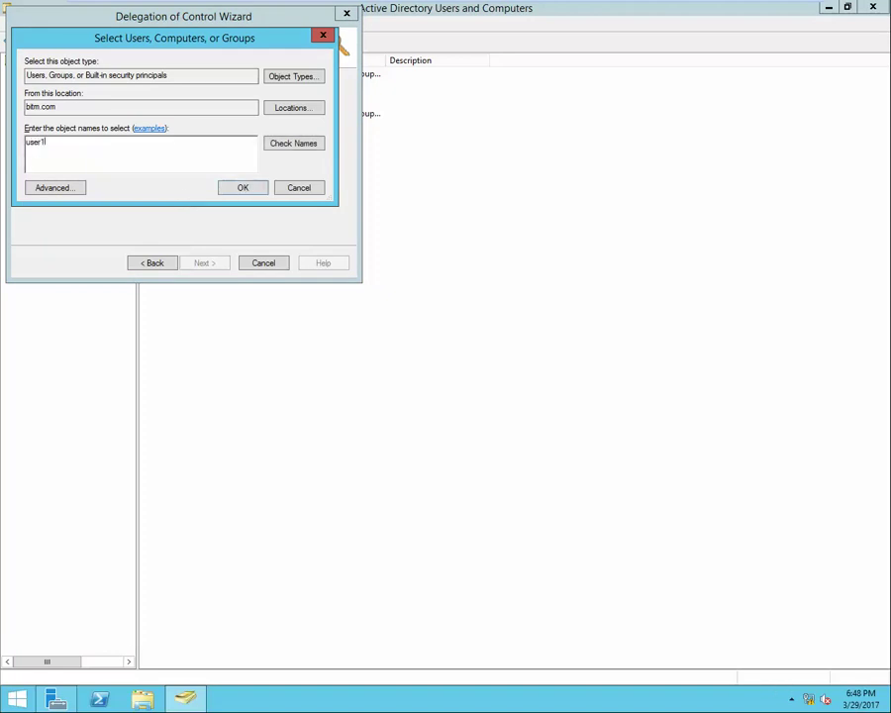
{"action": "left_click", "coordinate": [305, 144]}
{"action": "left_click", "coordinate": [253, 195]}
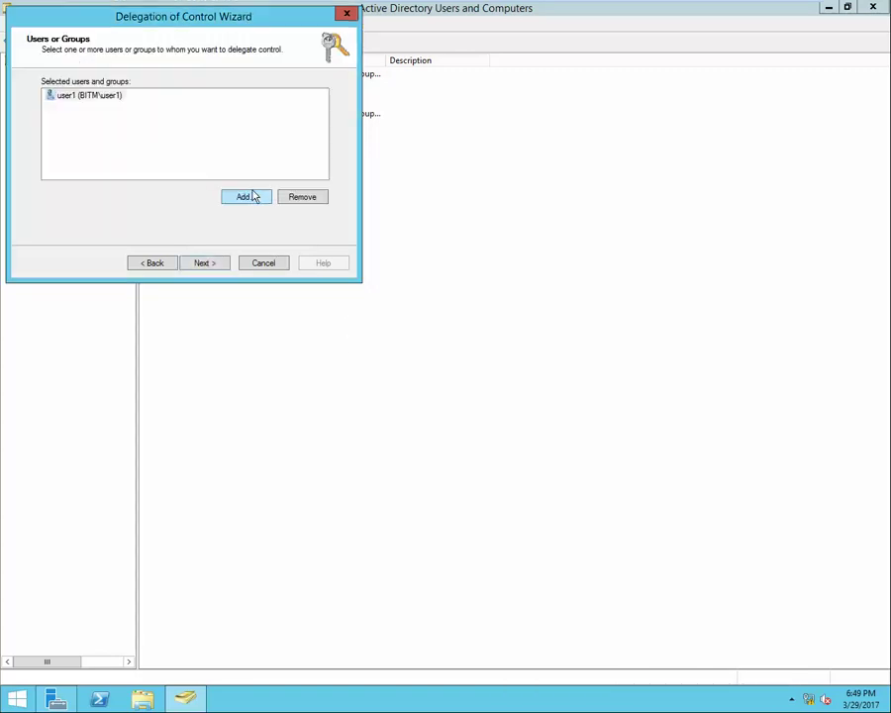
Delegate 'Create, delete, and manage user accounts' and 'Reset user passwords' on HR, then finish the wizard.
{"action": "left_click", "coordinate": [217, 268]}
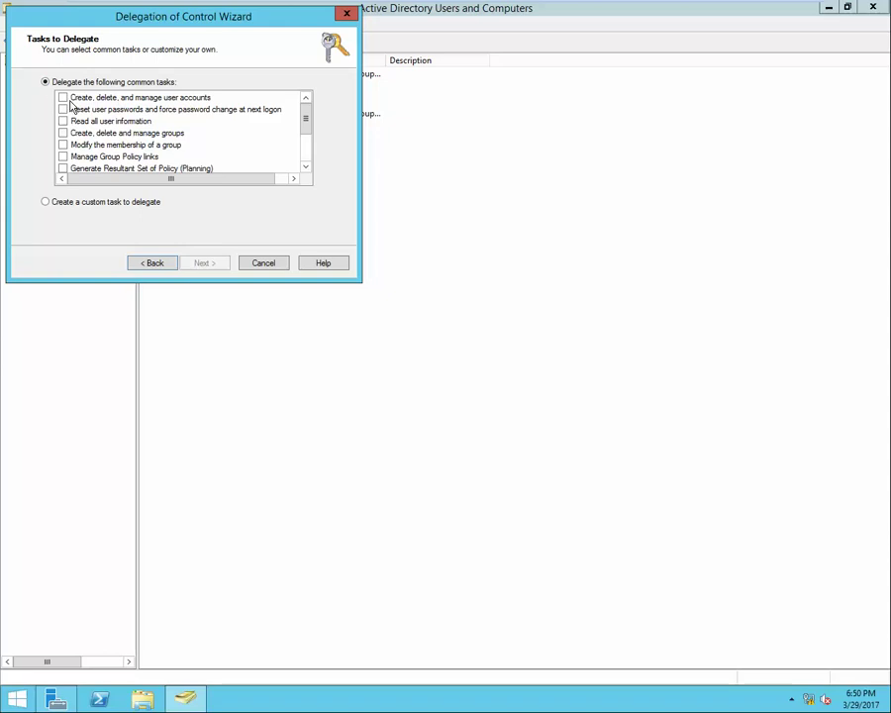
{"action": "left_click", "coordinate": [63, 98]}
{"action": "left_click", "coordinate": [63, 109]}
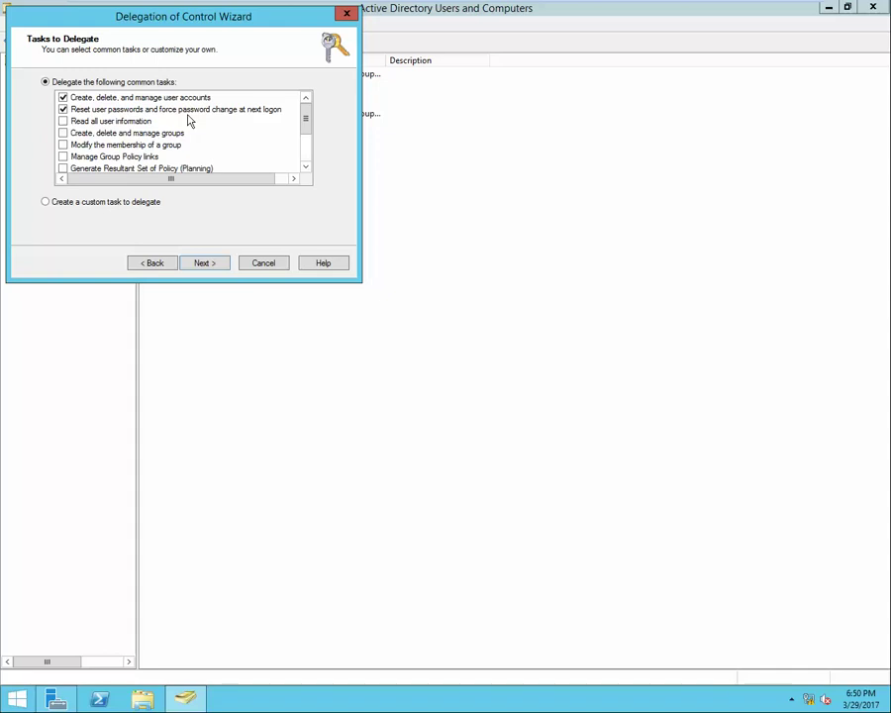
{"action": "scroll", "coordinate": [153, 147], "scroll_direction": "down", "scroll_amount": 2}
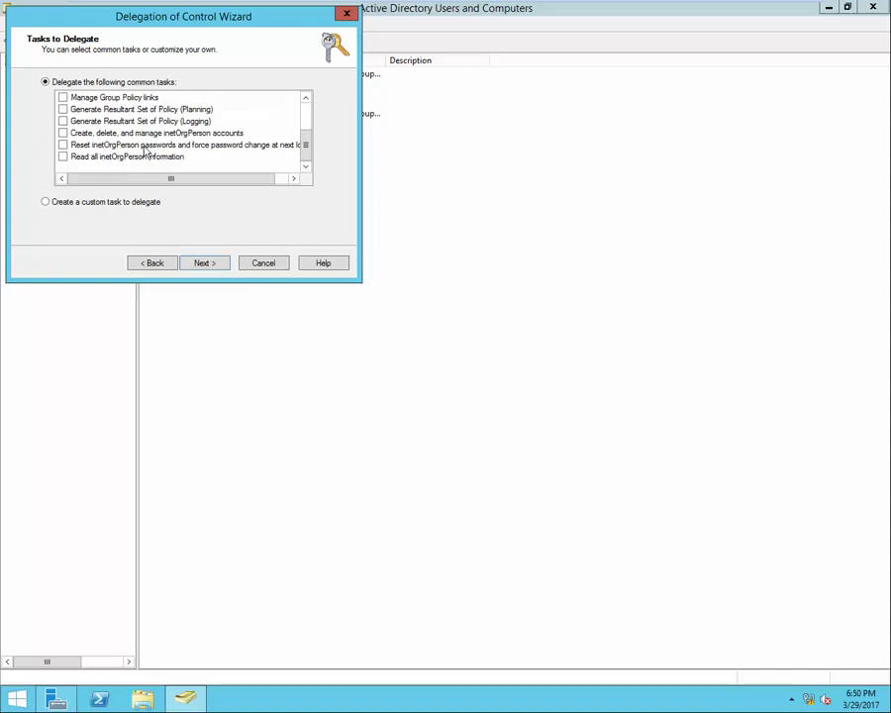
{"action": "scroll", "coordinate": [152, 147], "scroll_direction": "up", "scroll_amount": 3}
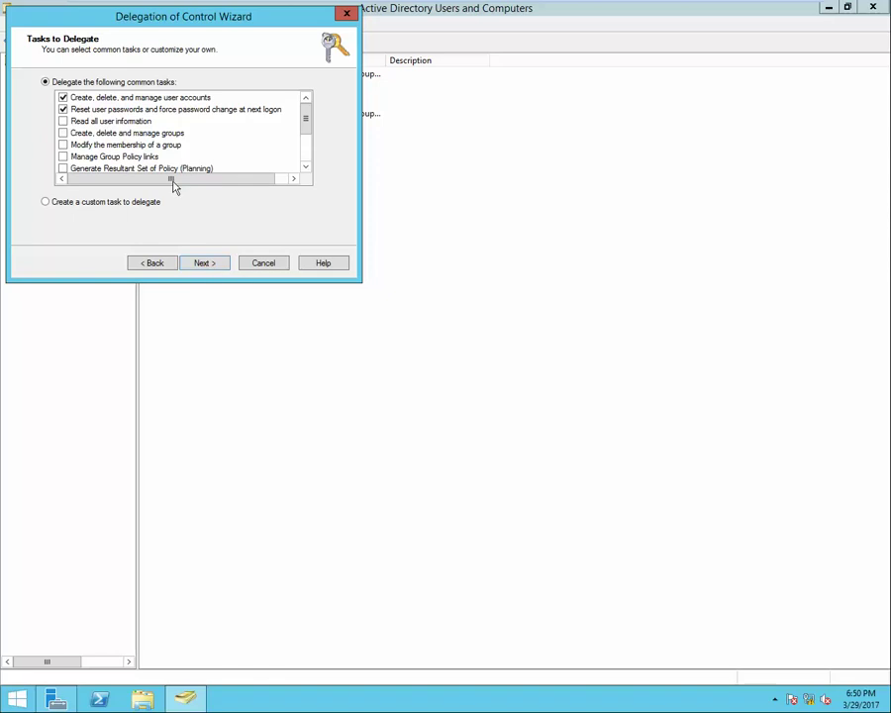
{"action": "left_click", "coordinate": [202, 265]}
{"action": "left_click", "coordinate": [208, 267]}
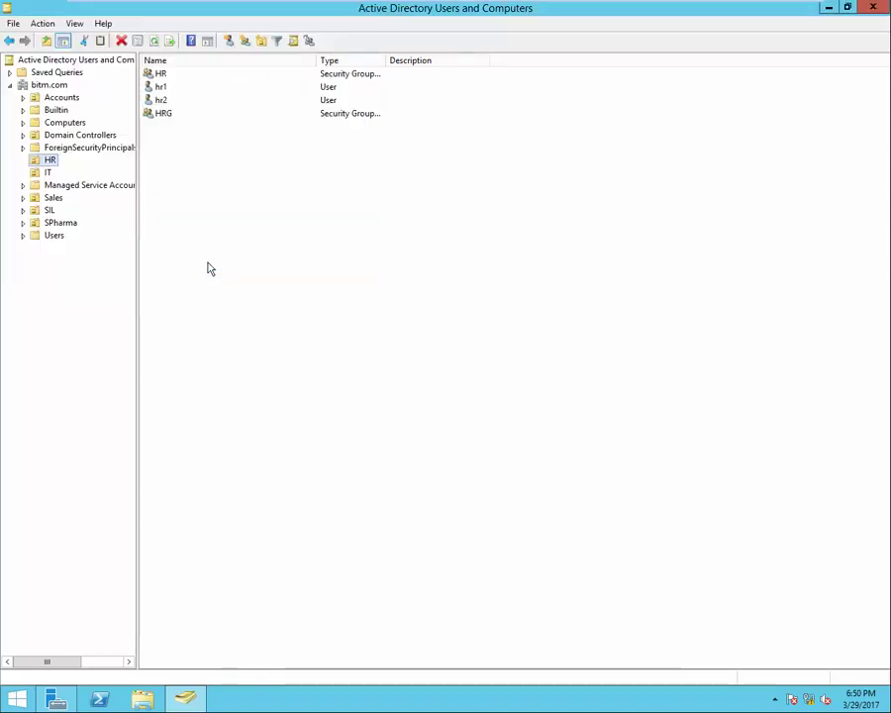
Minimize Active Directory Users and Computers, switch to the CM1 virtual machine and power it on.
{"action": "right_click", "coordinate": [274, 171]}
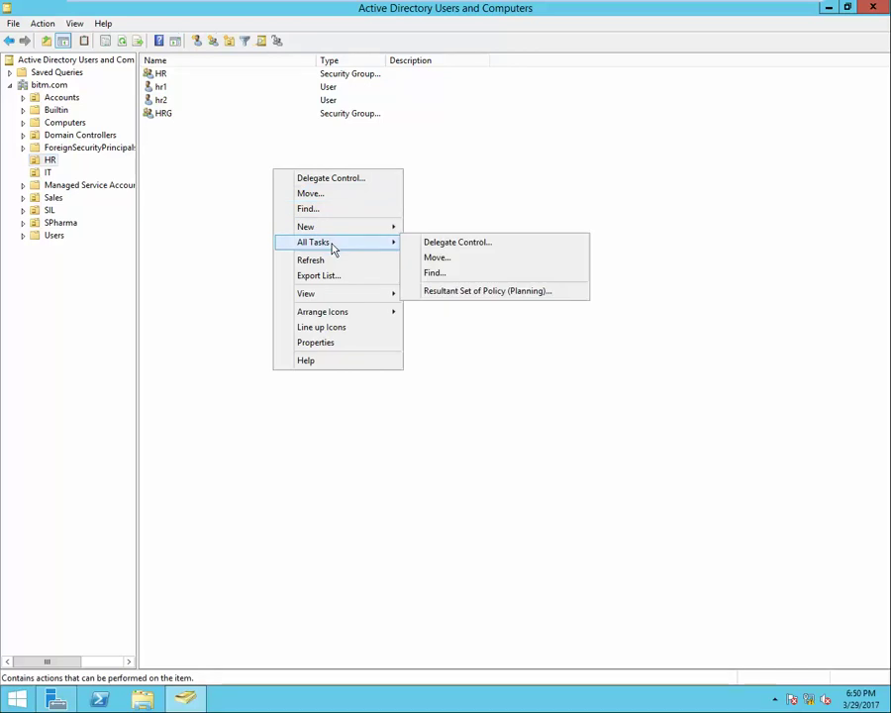
{"action": "left_click", "coordinate": [338, 263]}
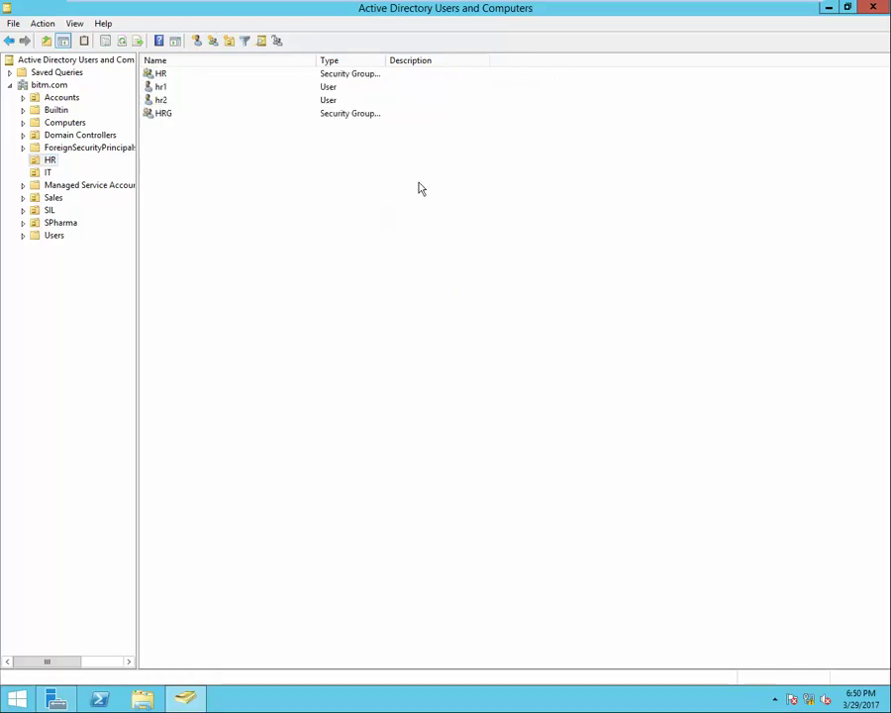
{"action": "left_click", "coordinate": [827, 10]}
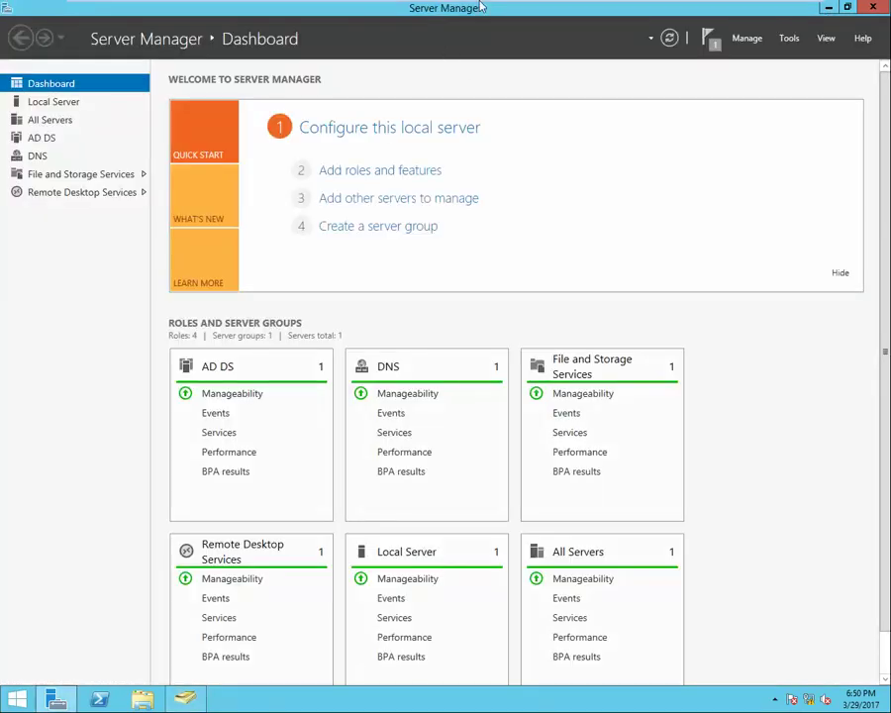
{"action": "mouse_move", "coordinate": [483, 7]}
{"action": "left_click", "coordinate": [655, 8]}
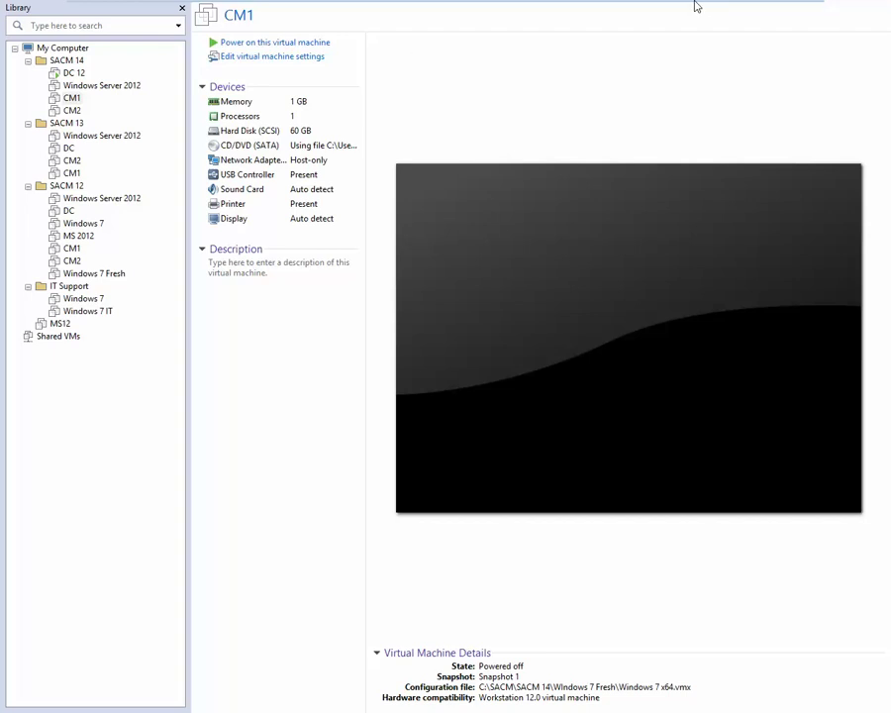
{"action": "left_click", "coordinate": [285, 44]}
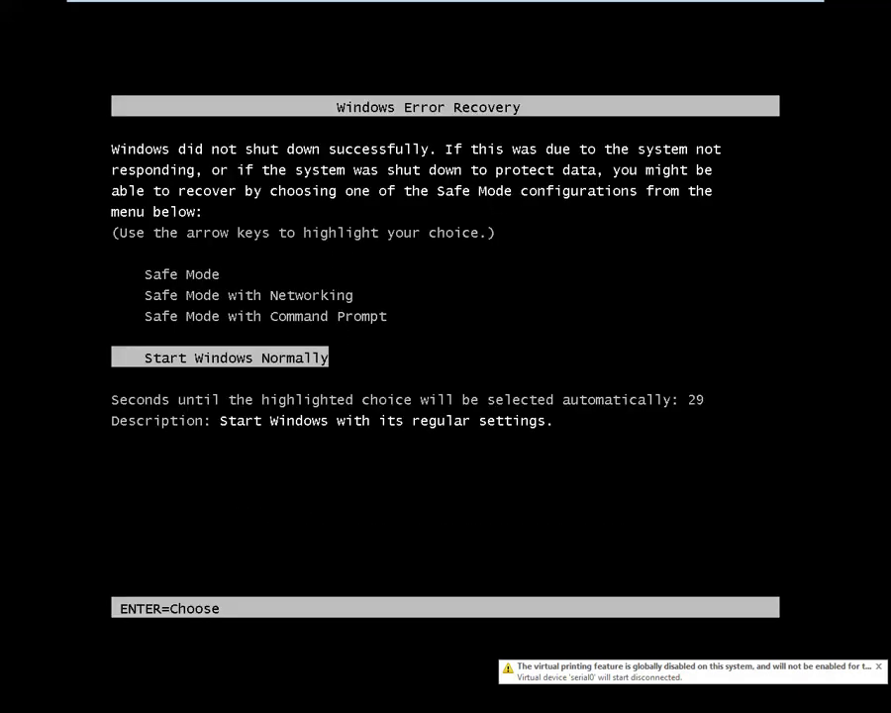
Choose 'Start Windows Normally' on the Windows Error Recovery screen.
{"action": "key", "text": "Return"}
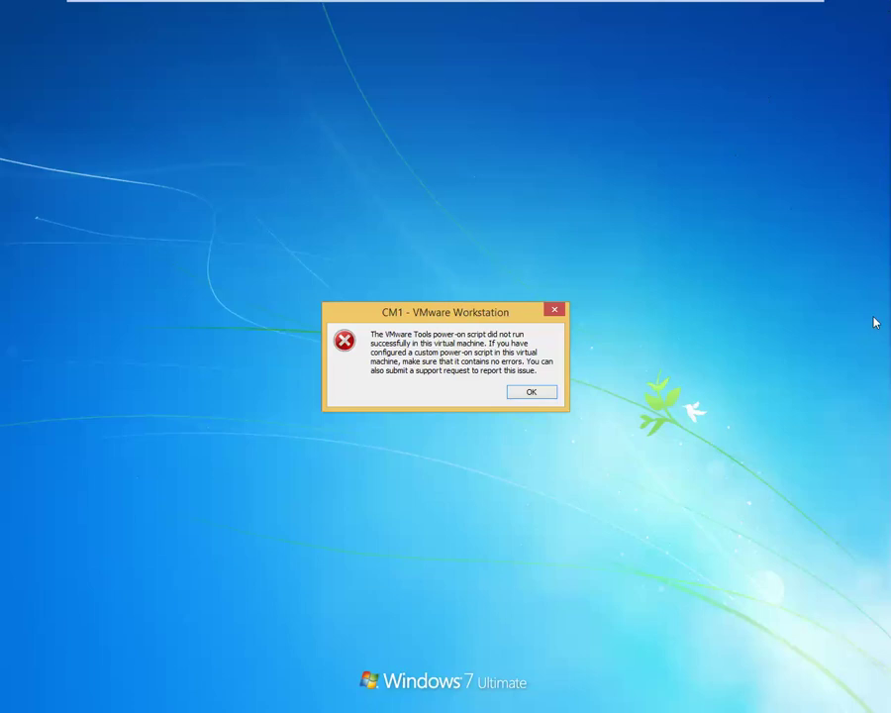
Dismiss the VMware Tools script error and sign in to CM1 with the domain account password.
{"action": "left_click", "coordinate": [531, 392]}
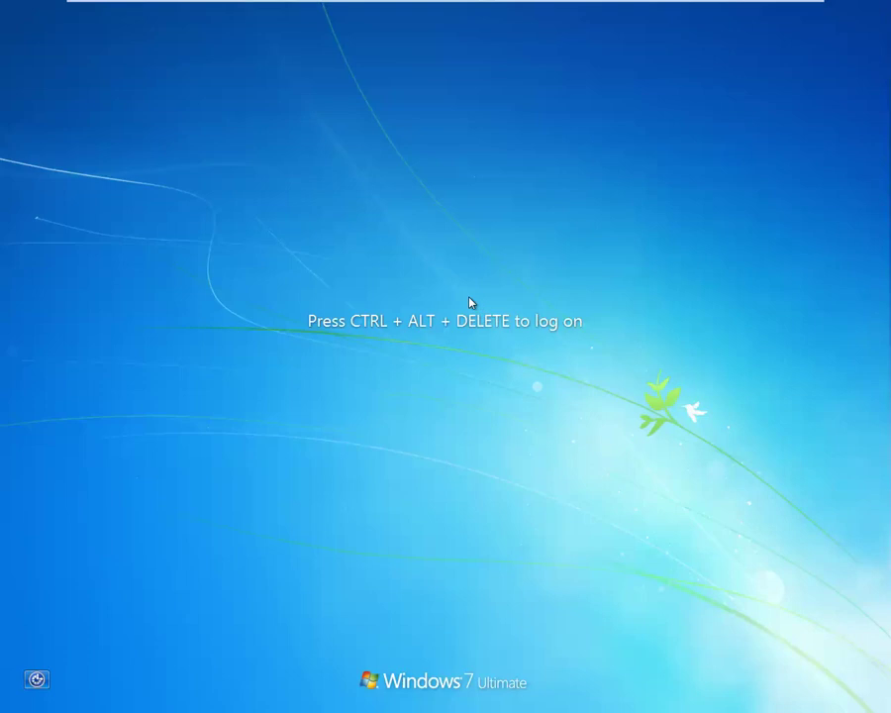
{"action": "mouse_move", "coordinate": [329, 8]}
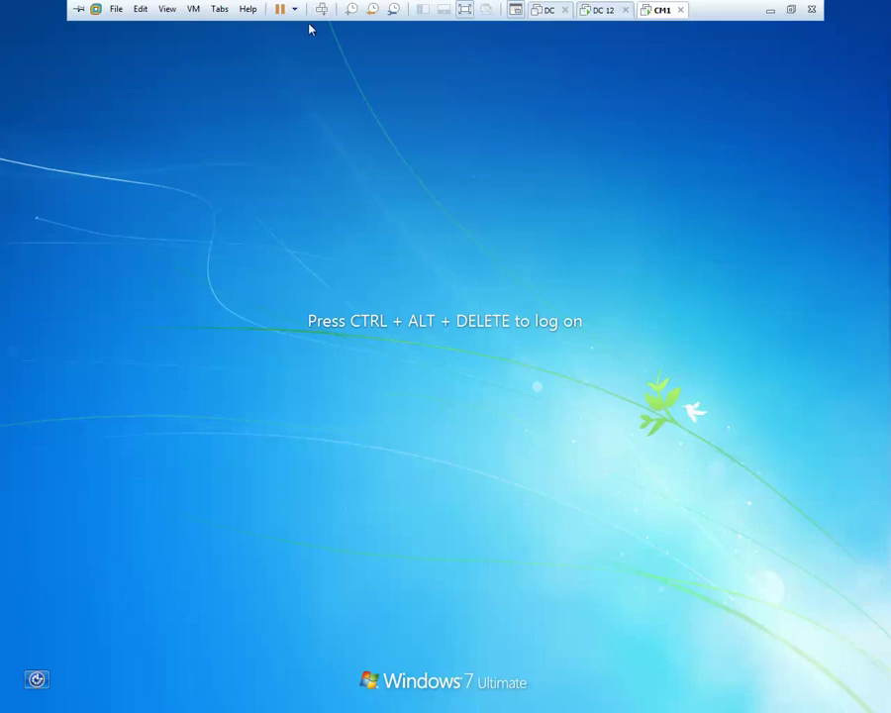
{"action": "left_click", "coordinate": [322, 10]}
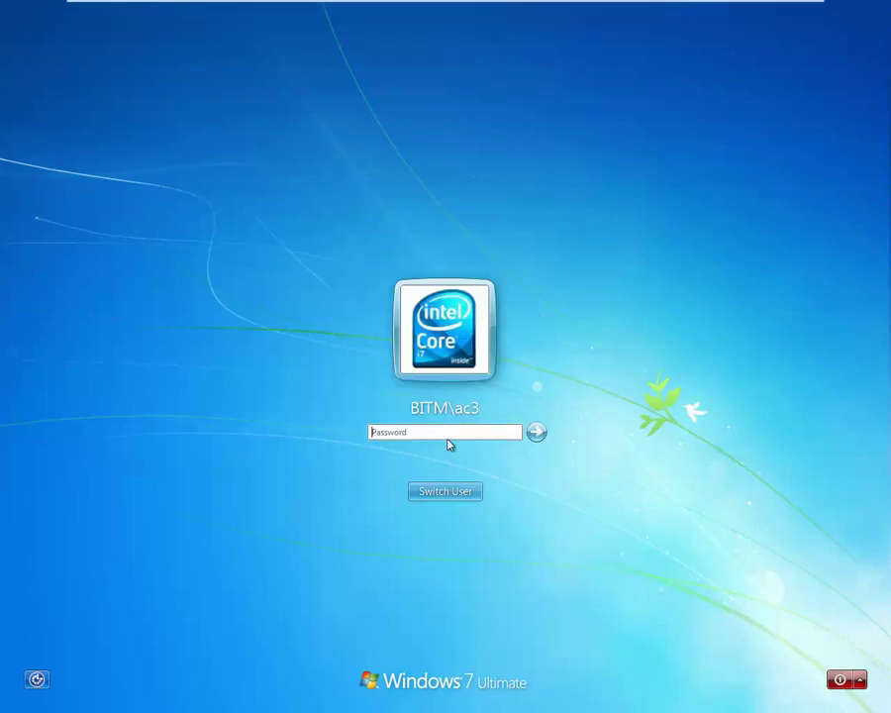
{"action": "type", "text": "123"}
{"action": "key", "text": "Return"}
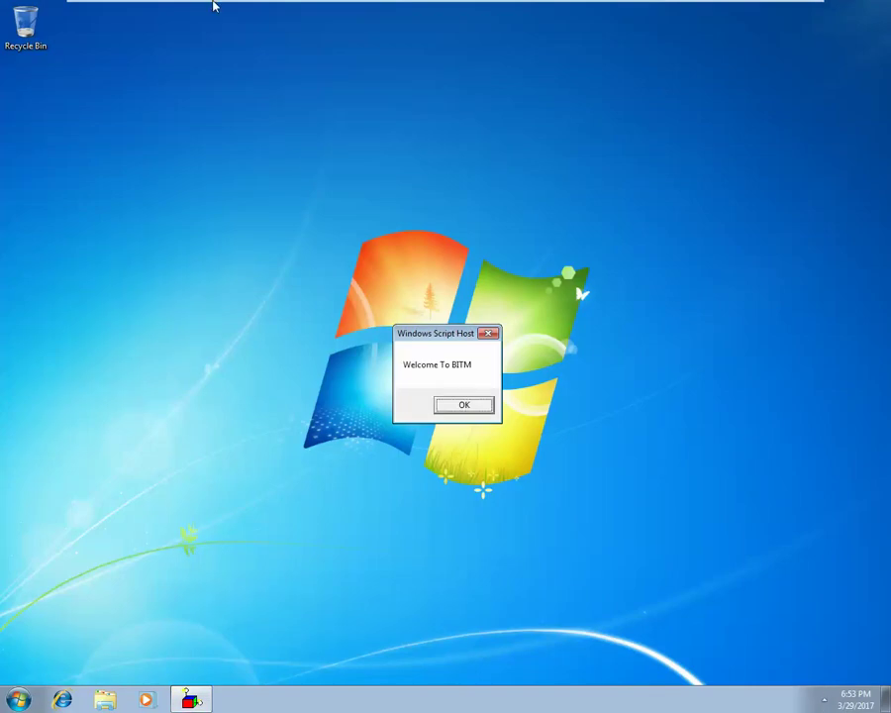
Close the Welcome To BITM message and open the Computer window from Start.
{"action": "mouse_move", "coordinate": [213, 3]}
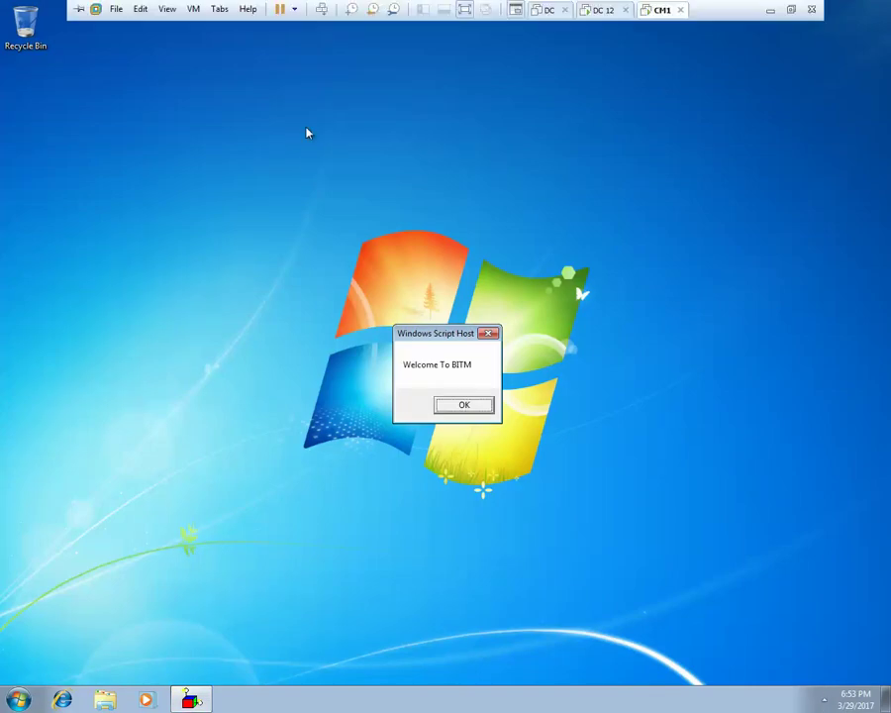
{"action": "left_click", "coordinate": [488, 334]}
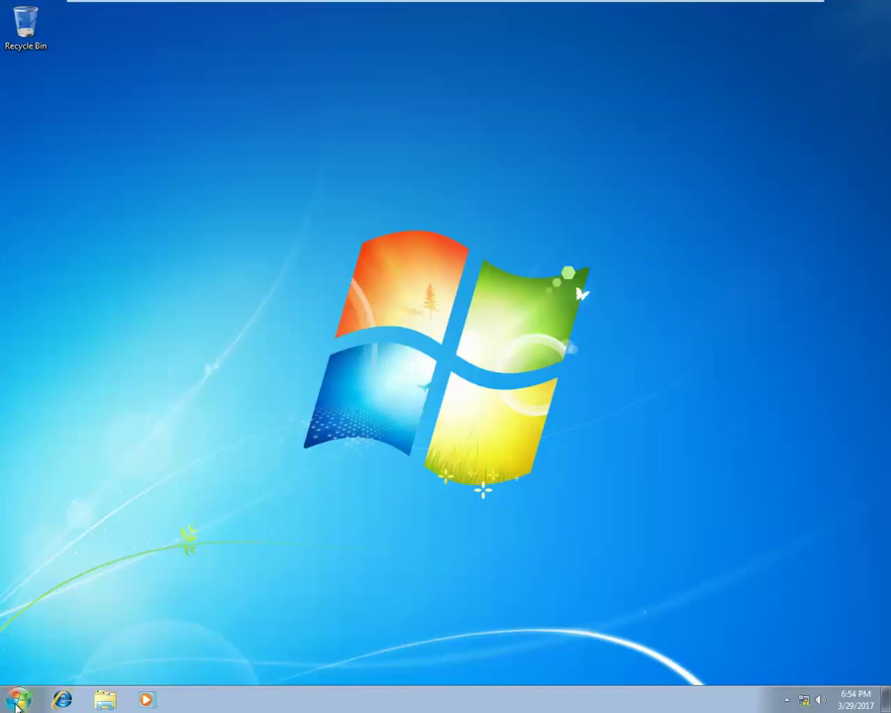
{"action": "left_click", "coordinate": [16, 701]}
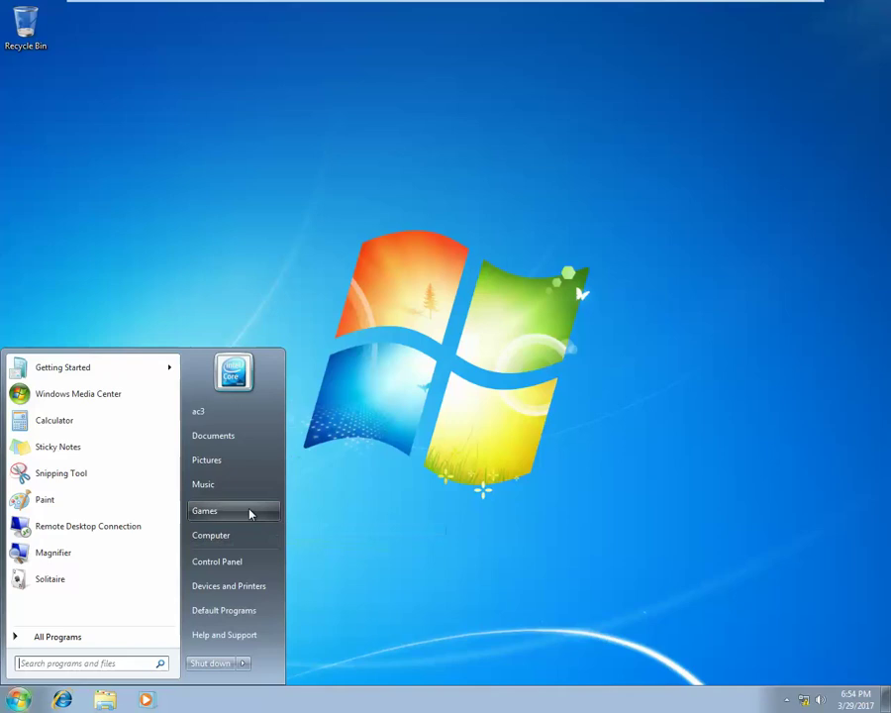
{"action": "left_click", "coordinate": [238, 537]}
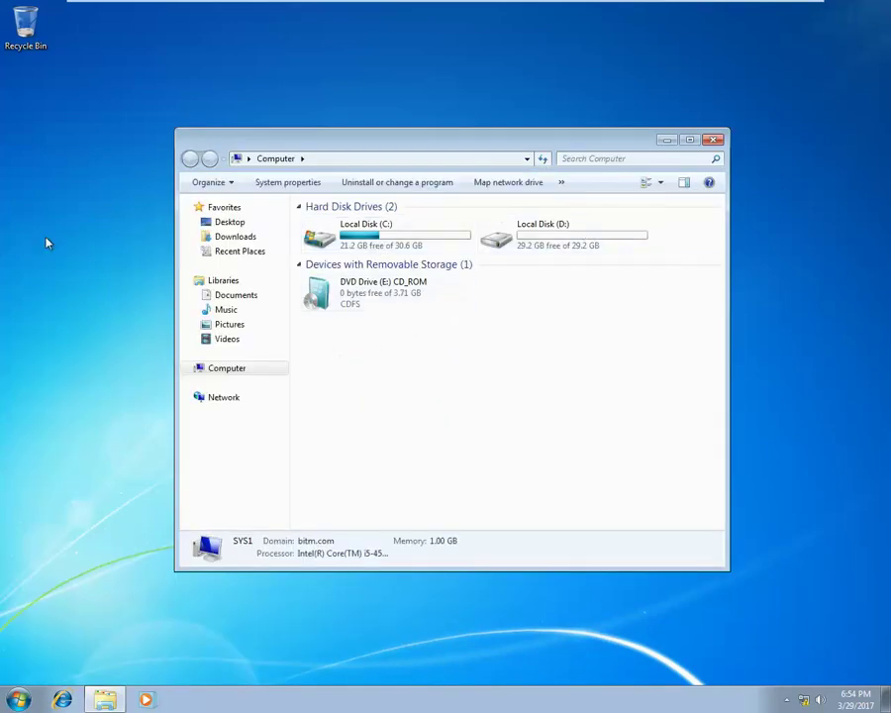
{"action": "key", "text": "super"}
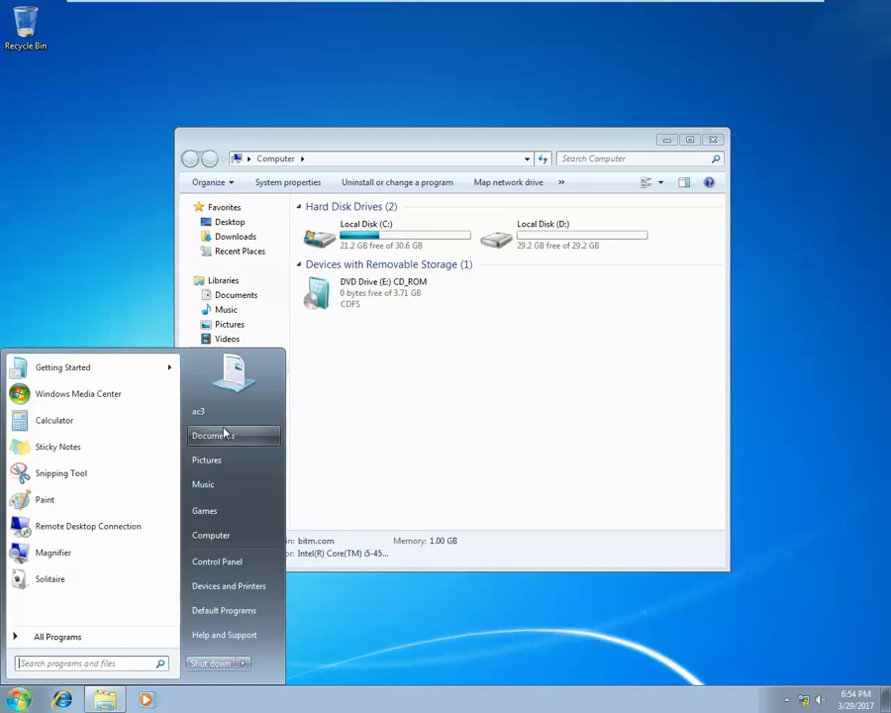
Switch to DC 12 and sign the administrator out via Ctrl+Alt+Del.
{"action": "mouse_move", "coordinate": [624, 4]}
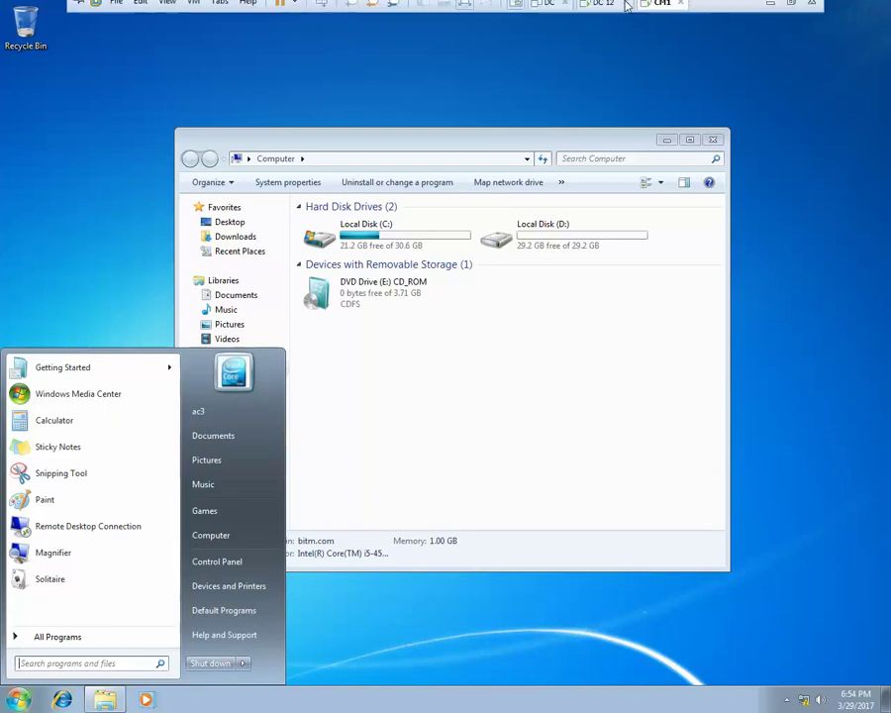
{"action": "left_click", "coordinate": [597, 10]}
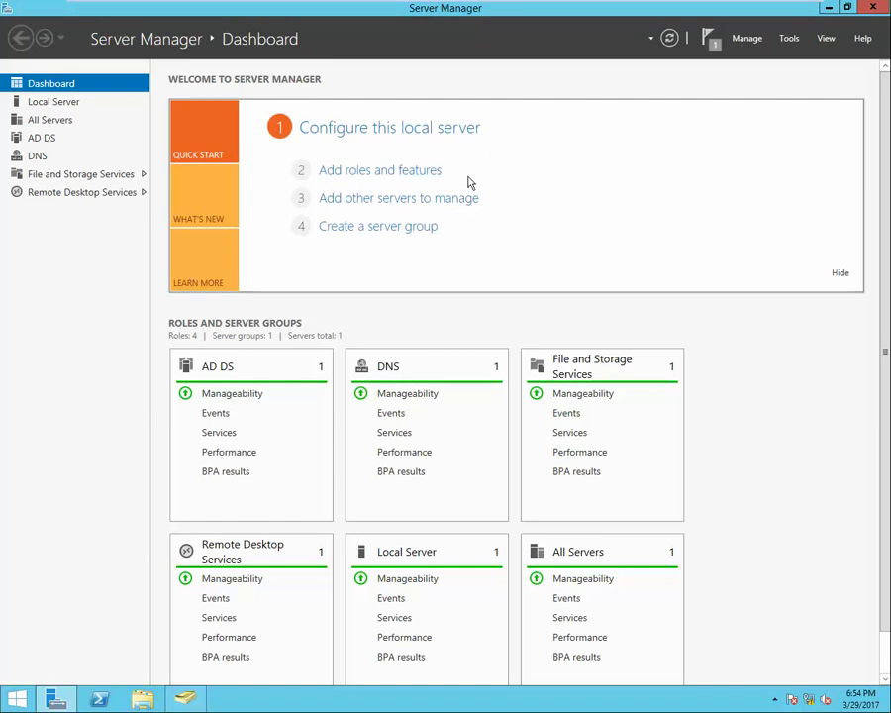
{"action": "mouse_move", "coordinate": [272, 4]}
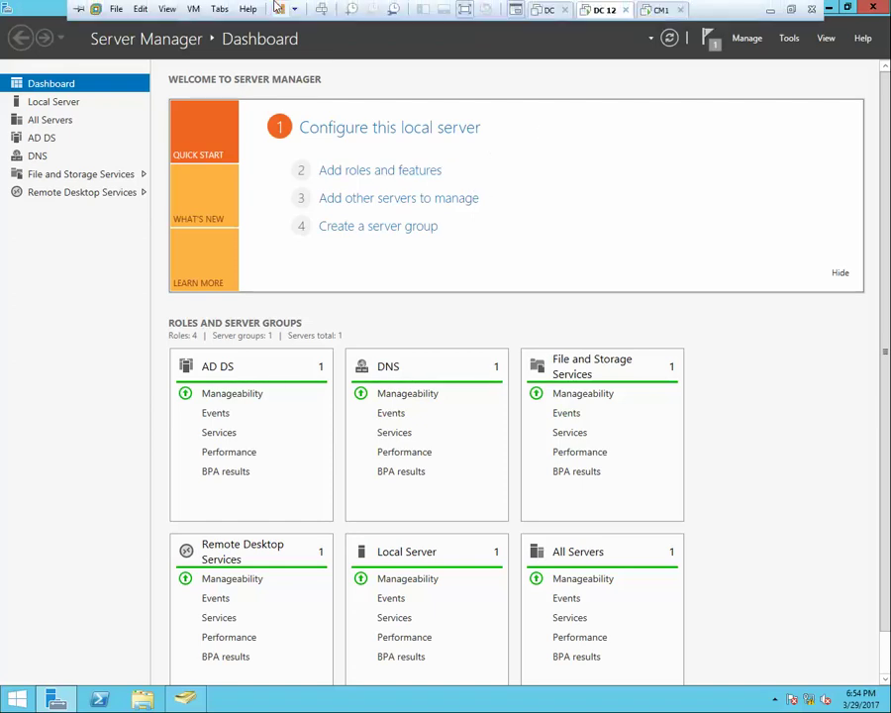
{"action": "left_click", "coordinate": [322, 14]}
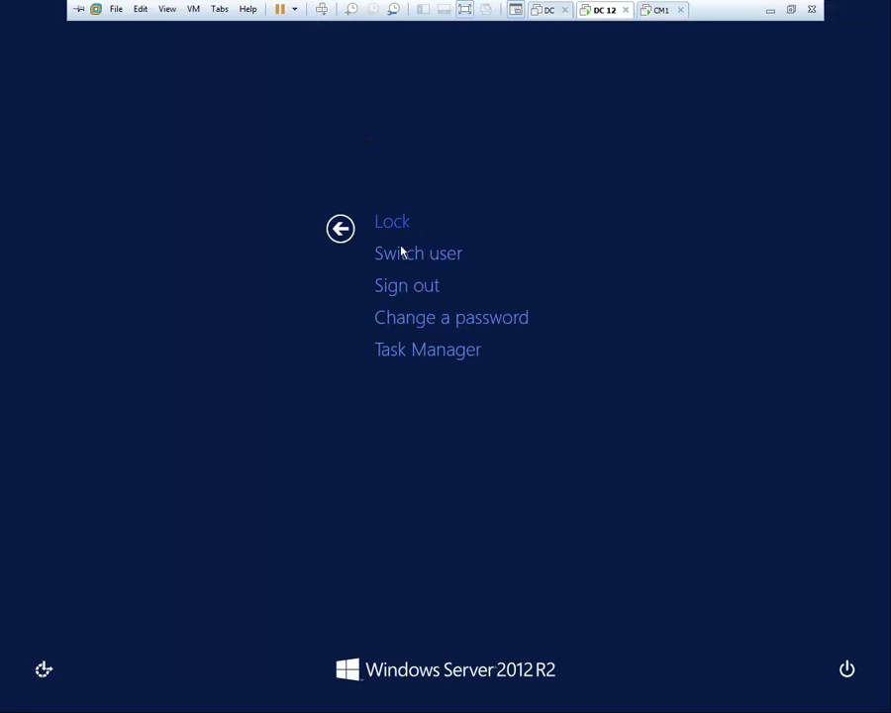
{"action": "left_click", "coordinate": [403, 287]}
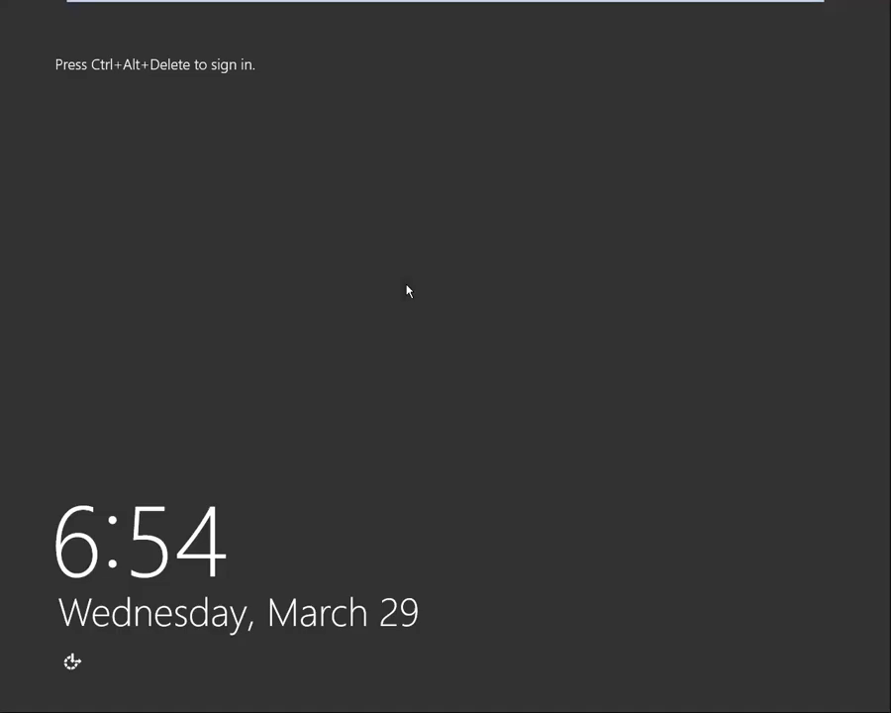
Sign in to DC 12 as Other user 'user1' with its password.
{"action": "mouse_move", "coordinate": [323, 5]}
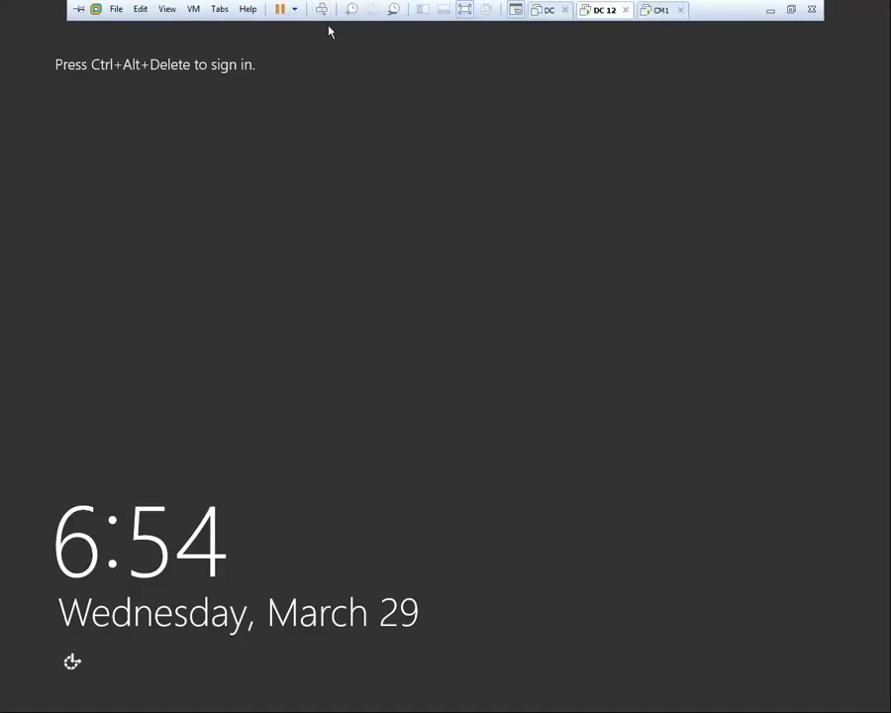
{"action": "left_click", "coordinate": [322, 9]}
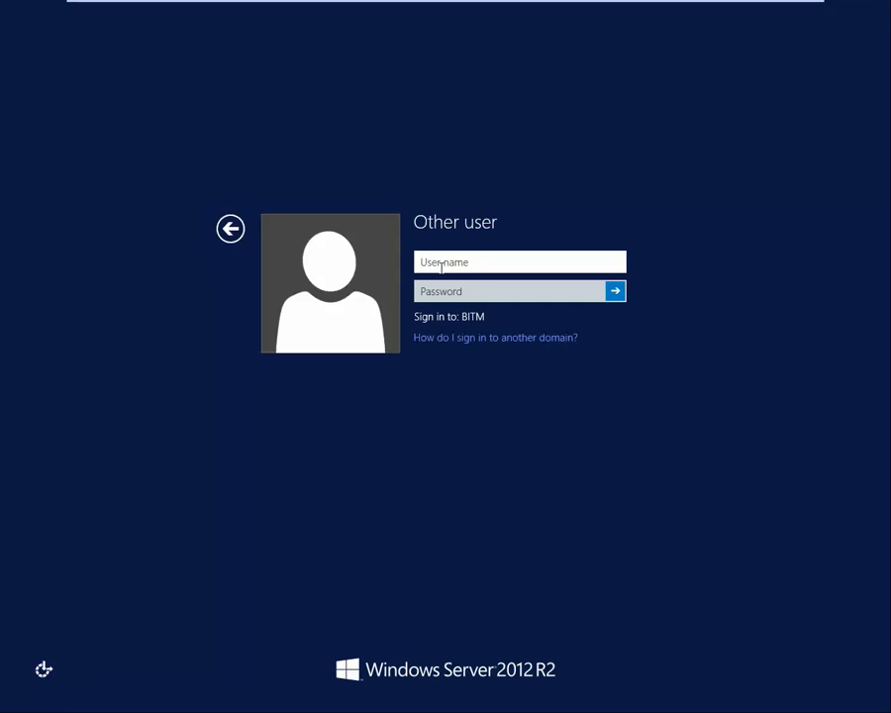
{"action": "type", "text": "user1"}
{"action": "key", "text": "Tab"}
{"action": "type", "text": "*****"}
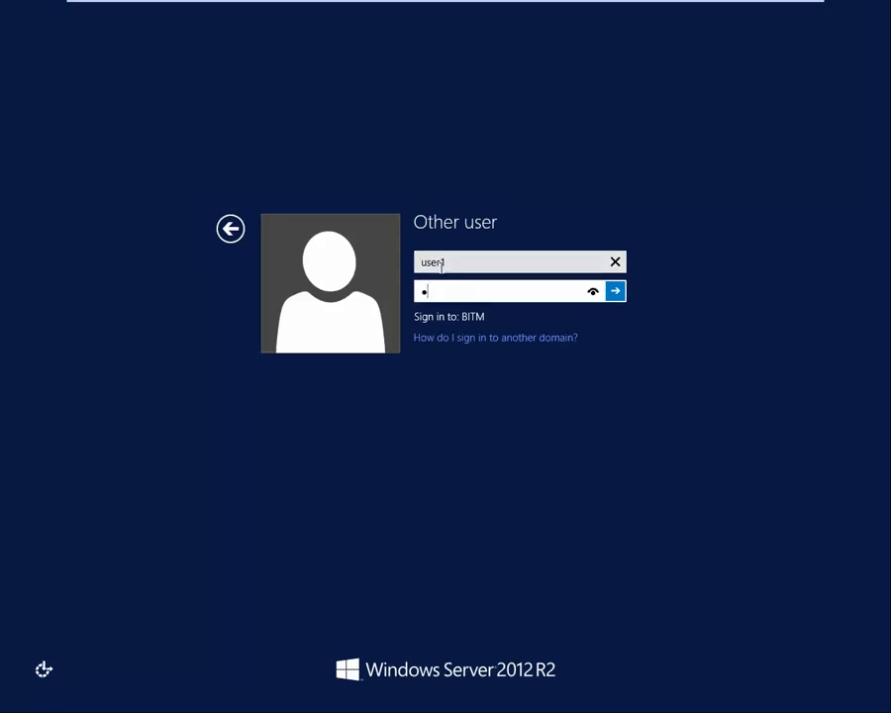
{"action": "type", "text": "*****"}
{"action": "key", "text": "Return"}
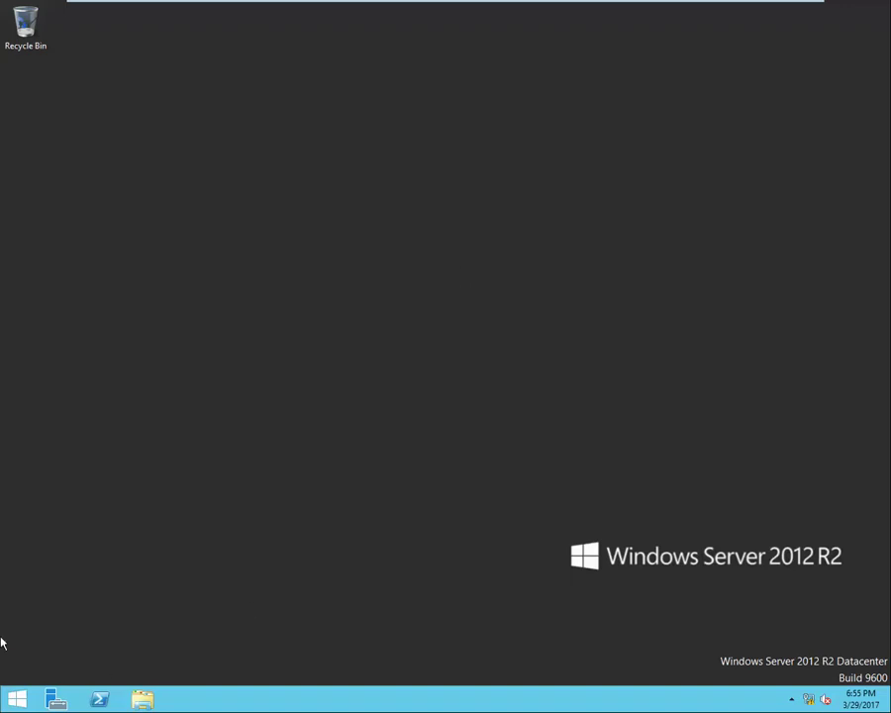
Launch Server Manager and approve the UAC prompt with user1 and its password.
{"action": "left_click", "coordinate": [55, 699]}
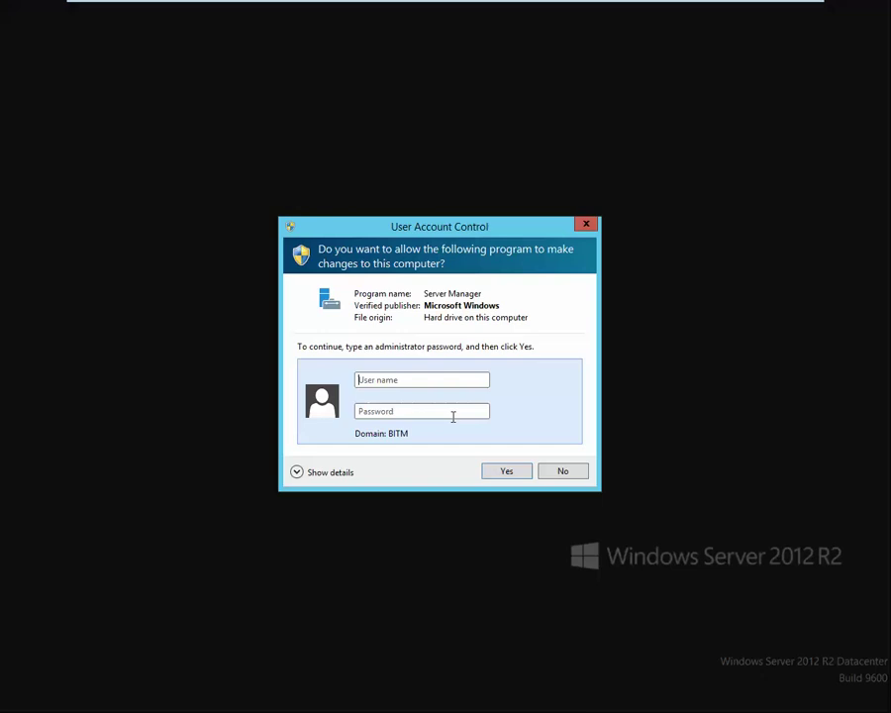
{"action": "type", "text": "user1"}
{"action": "key", "text": "Tab"}
{"action": "type", "text": "•••••••••••"}
{"action": "key", "text": "Return"}
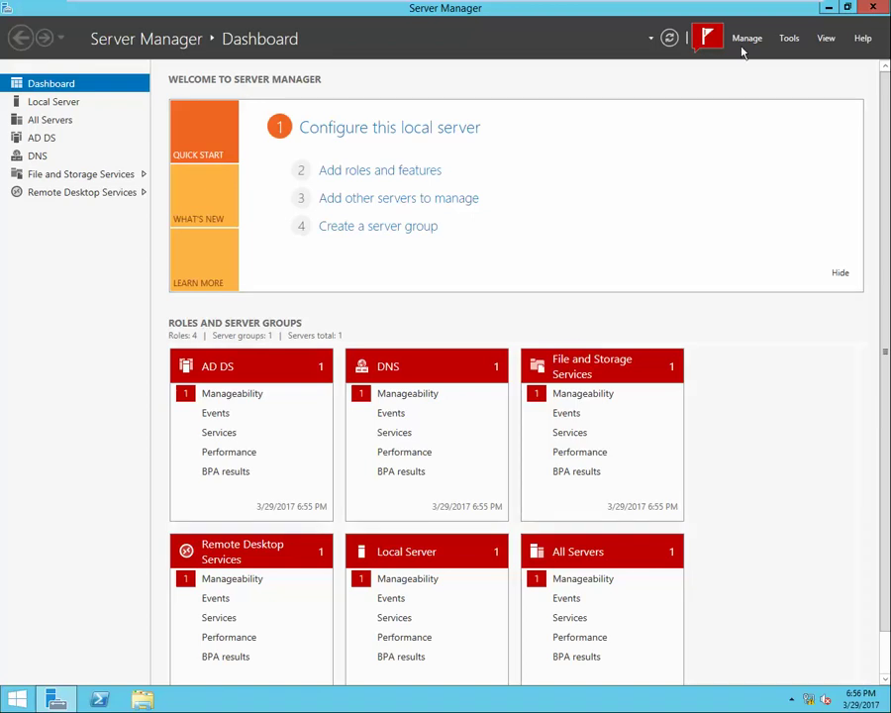
Open Active Directory Users and Computers and start a new user it5 in the IT OU, logon name it5.
{"action": "left_click", "coordinate": [792, 39]}
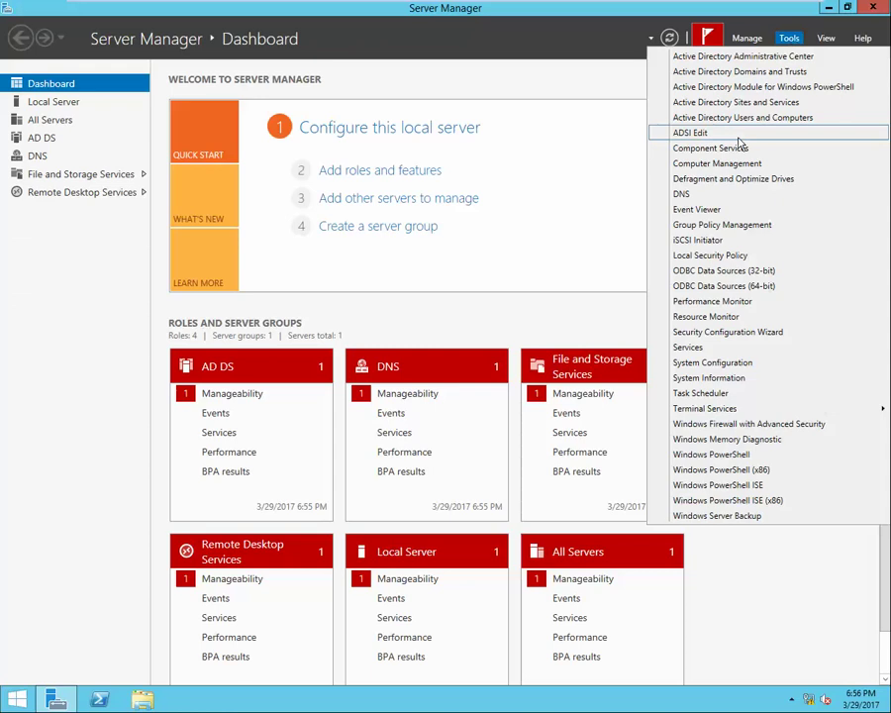
{"action": "left_click", "coordinate": [694, 132]}
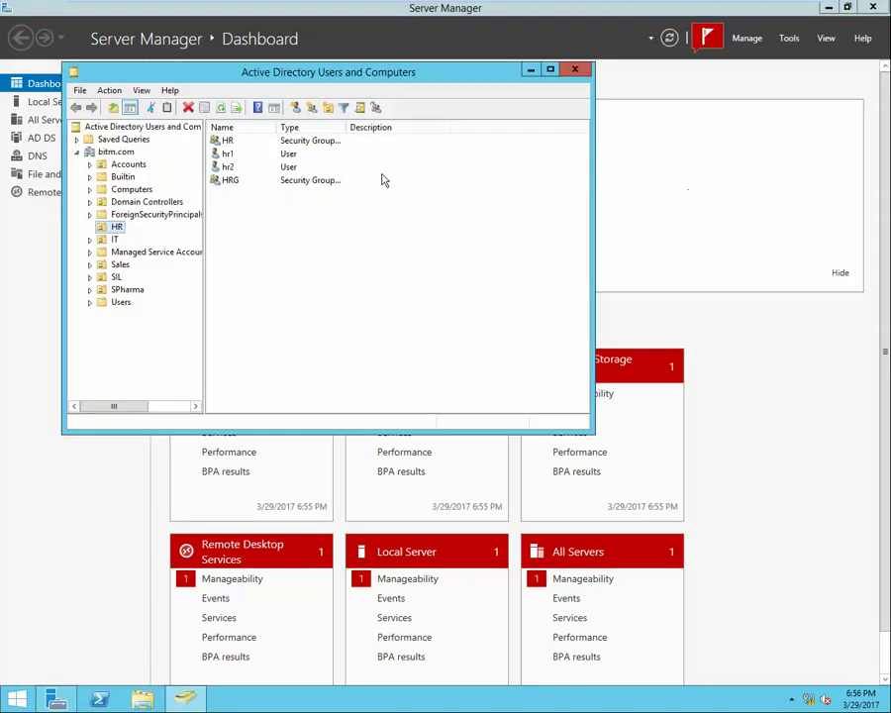
{"action": "left_click", "coordinate": [116, 240]}
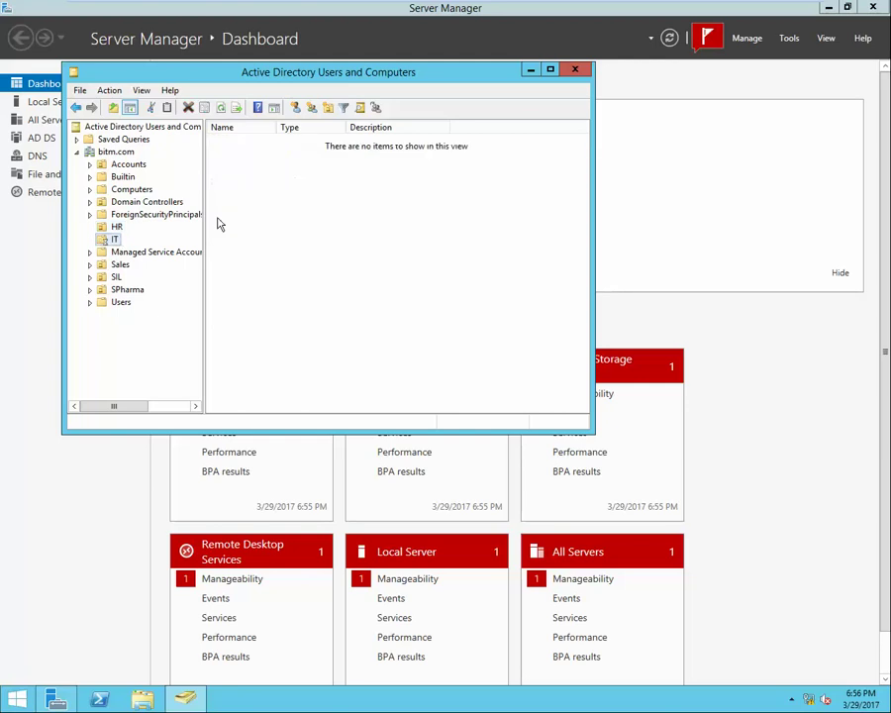
{"action": "right_click", "coordinate": [250, 185]}
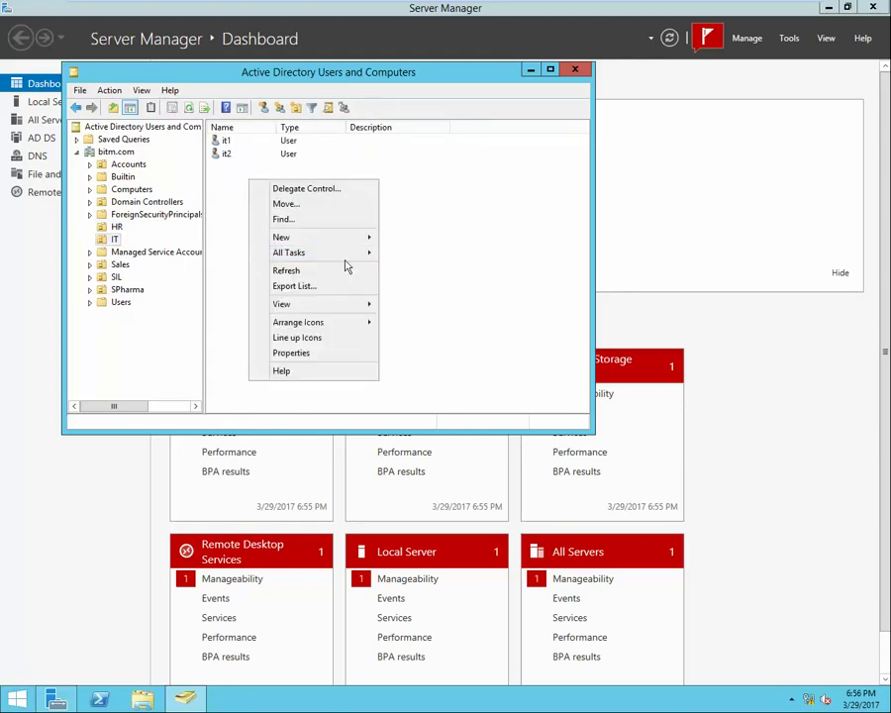
{"action": "mouse_move", "coordinate": [365, 238]}
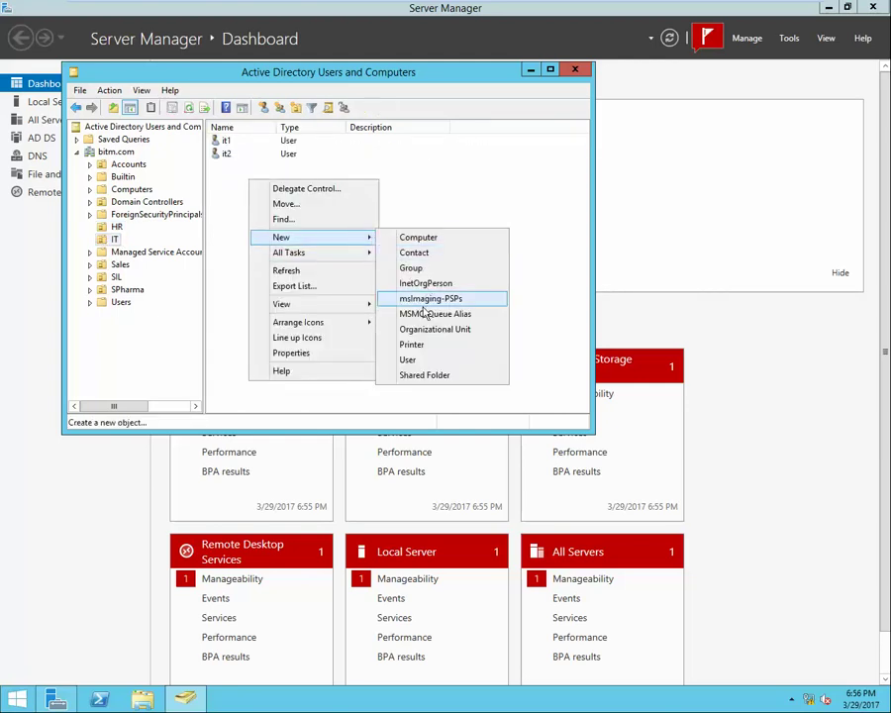
{"action": "left_click", "coordinate": [410, 360]}
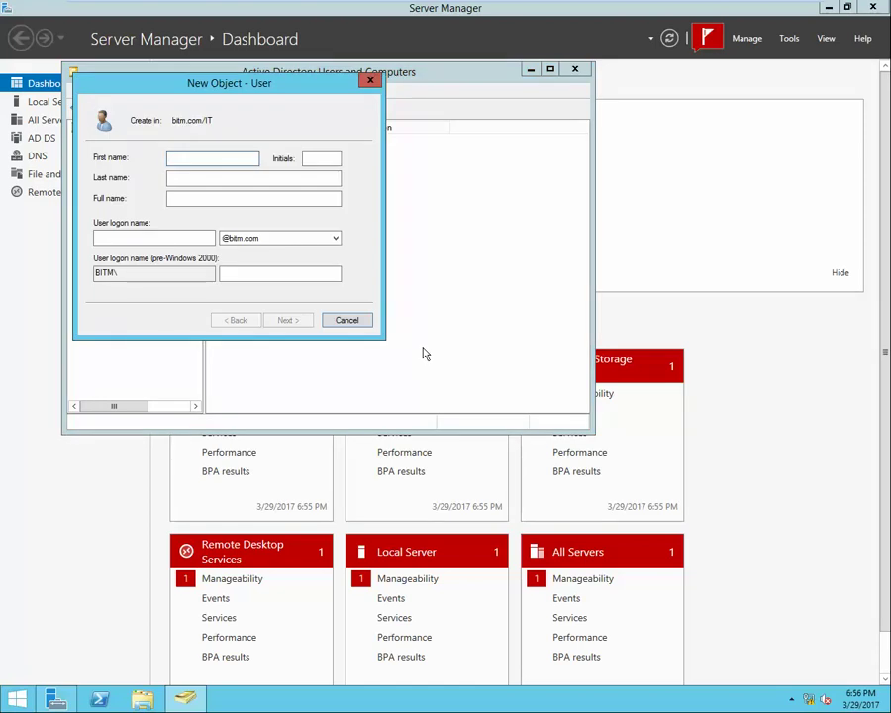
{"action": "type", "text": "it5"}
{"action": "key", "text": "shift+Home"}
{"action": "key", "text": "ctrl+c"}
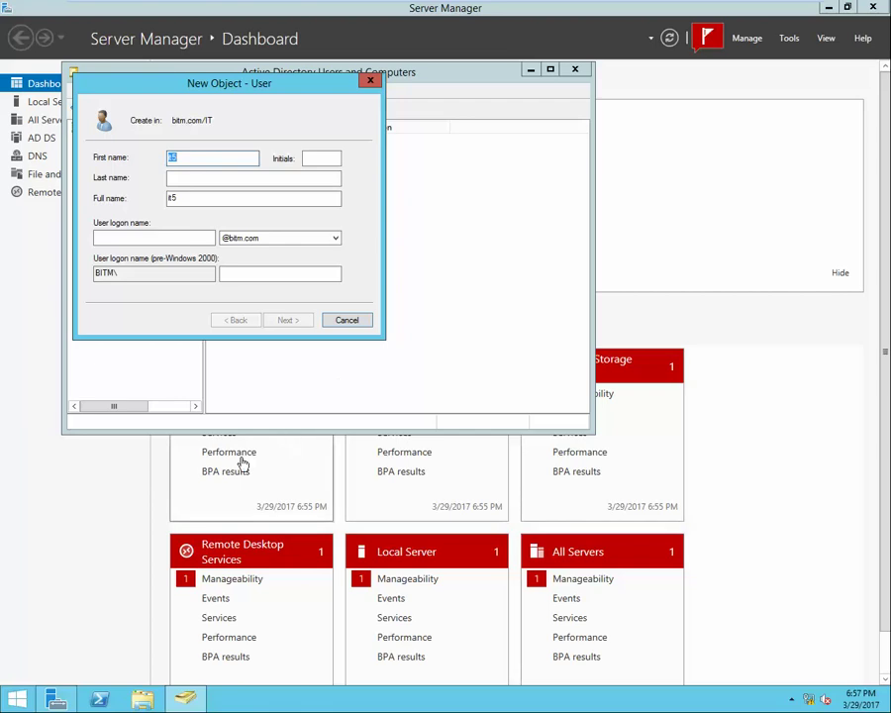
{"action": "left_click", "coordinate": [165, 235]}
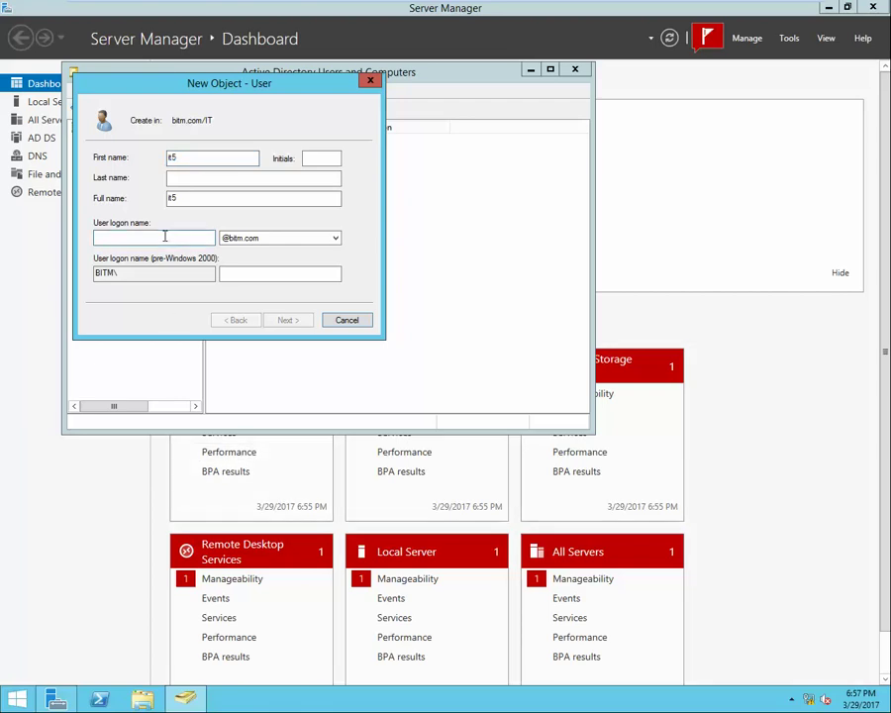
{"action": "key", "text": "ctrl+v"}
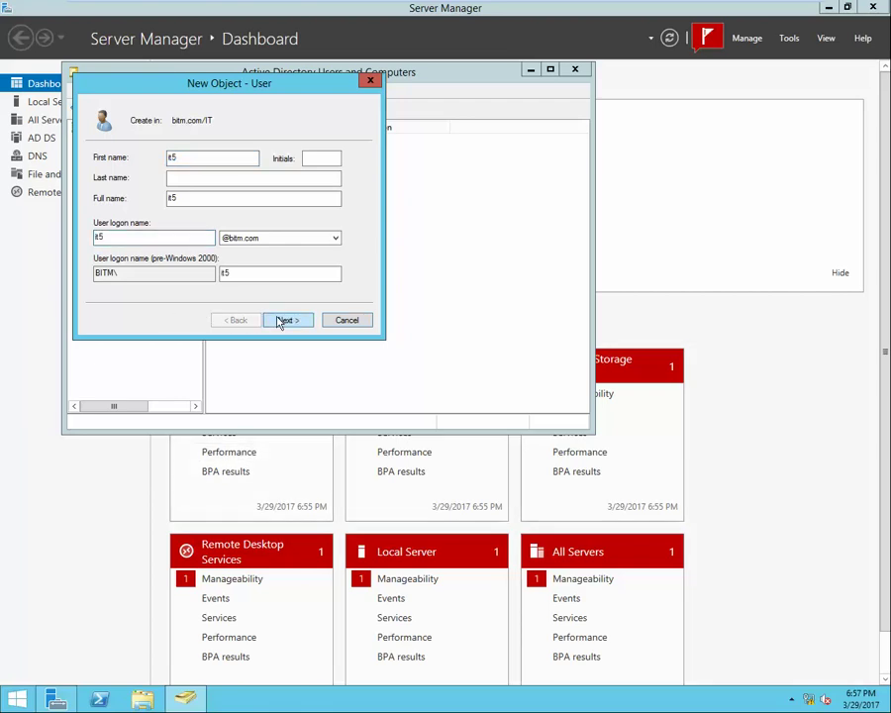
{"action": "left_click", "coordinate": [284, 318]}
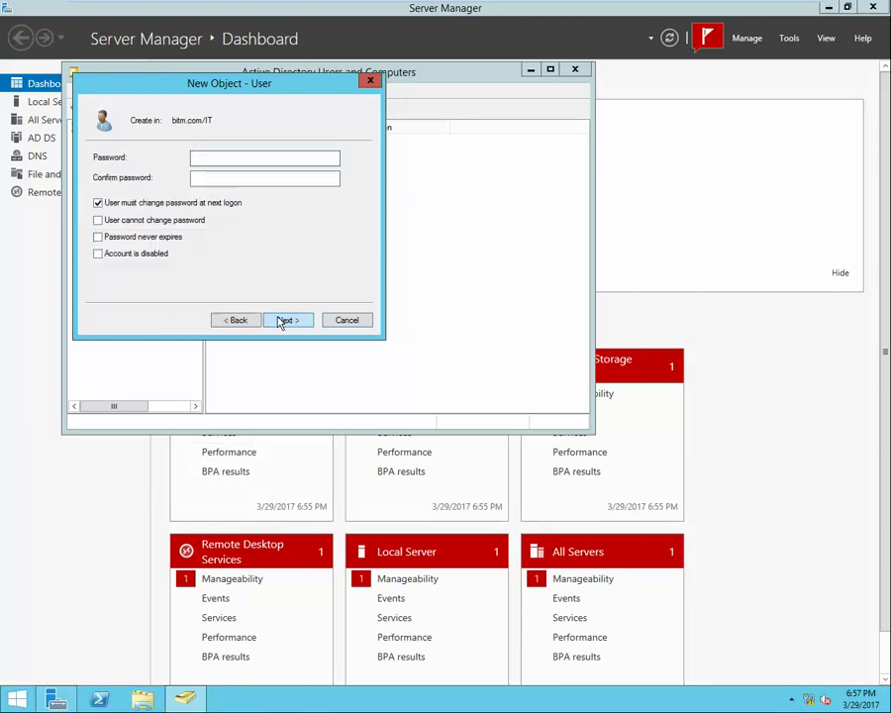
Set it5's password to never expire with no change at logon, then dismiss Access denied and cancel.
{"action": "left_click", "coordinate": [98, 203]}
{"action": "left_click", "coordinate": [99, 236]}
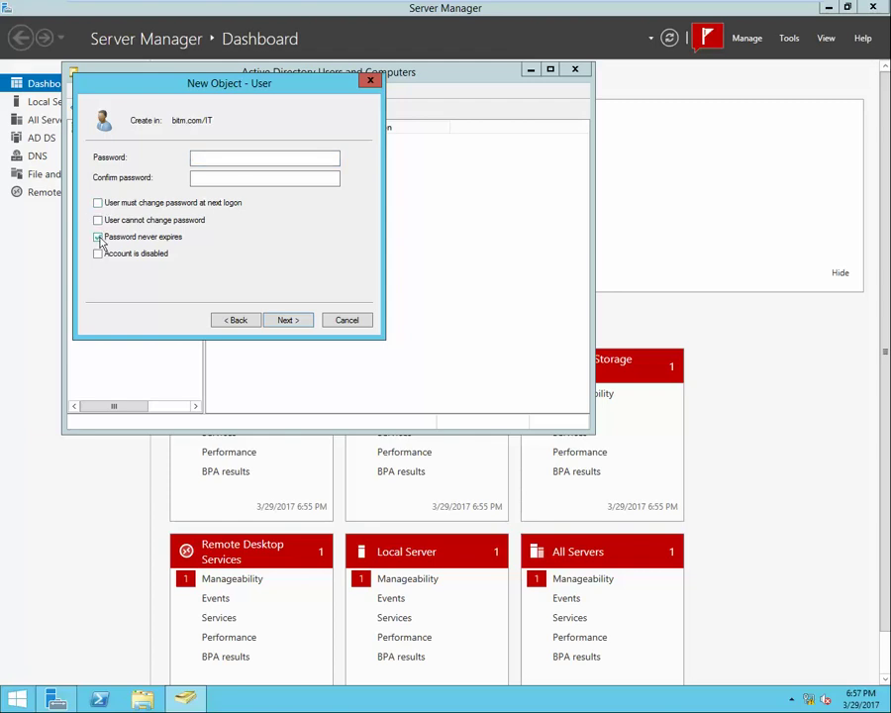
{"action": "left_click", "coordinate": [222, 156]}
{"action": "type", "text": "123"}
{"action": "key", "text": "Tab"}
{"action": "type", "text": "123"}
{"action": "key", "text": "Return"}
{"action": "key", "text": "Return"}
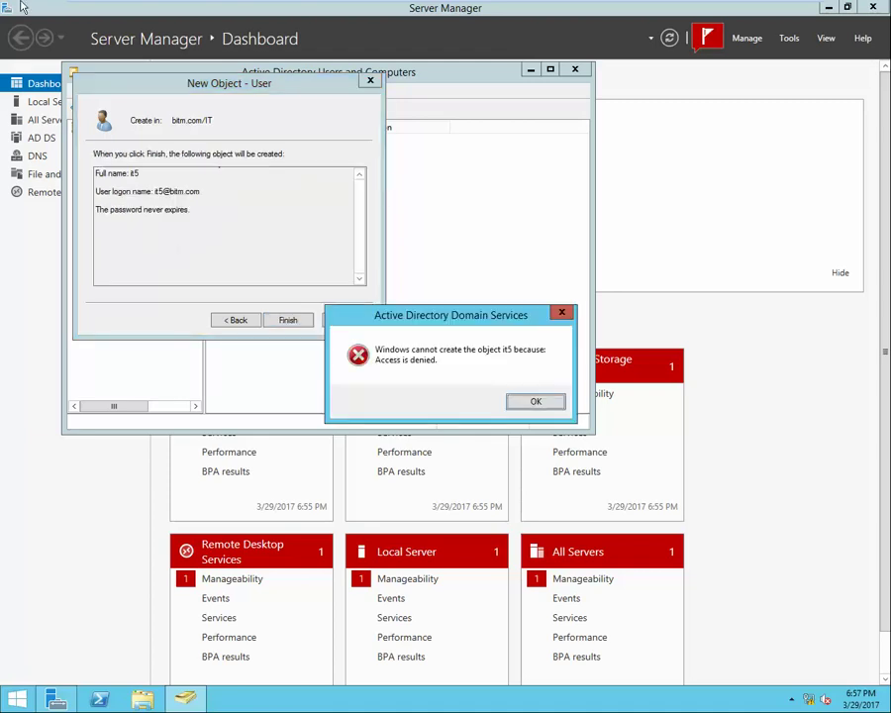
{"action": "left_click", "coordinate": [557, 314]}
{"action": "left_click", "coordinate": [370, 81]}
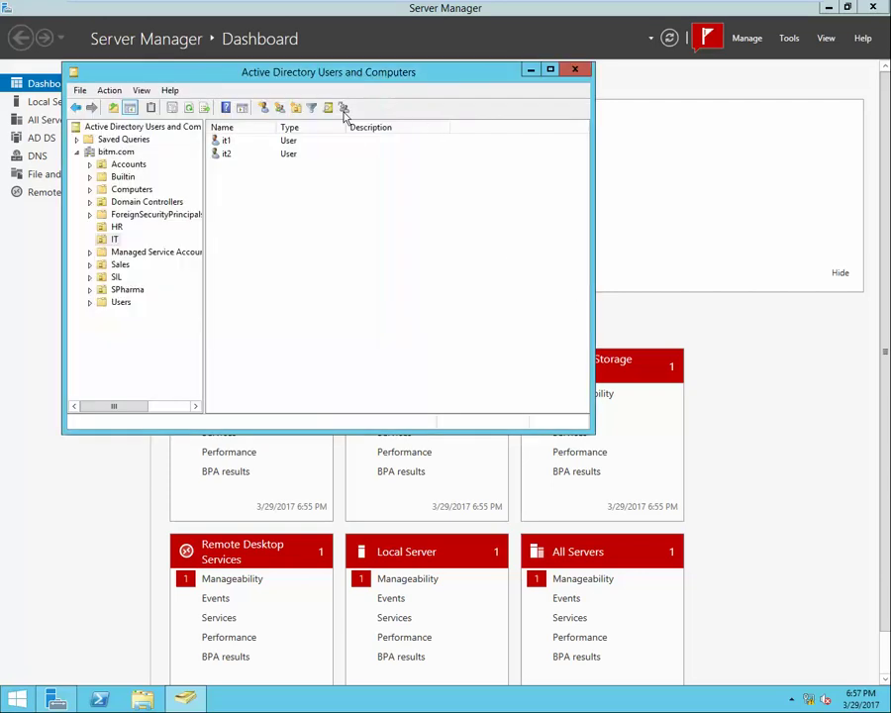
Create a new user hr5 in the HR OU with its password.
{"action": "left_click", "coordinate": [117, 229]}
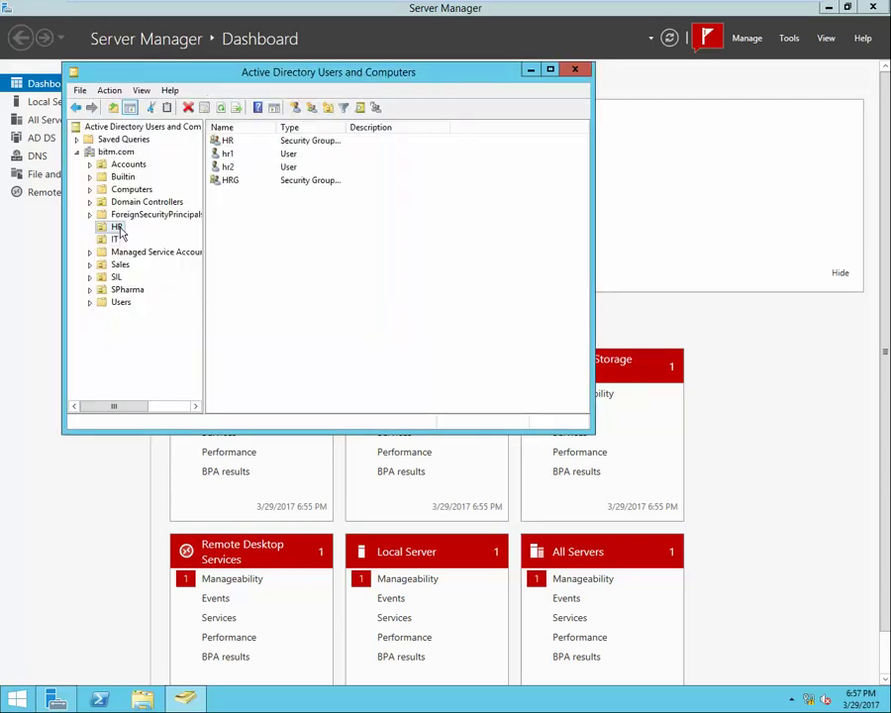
{"action": "right_click", "coordinate": [234, 198]}
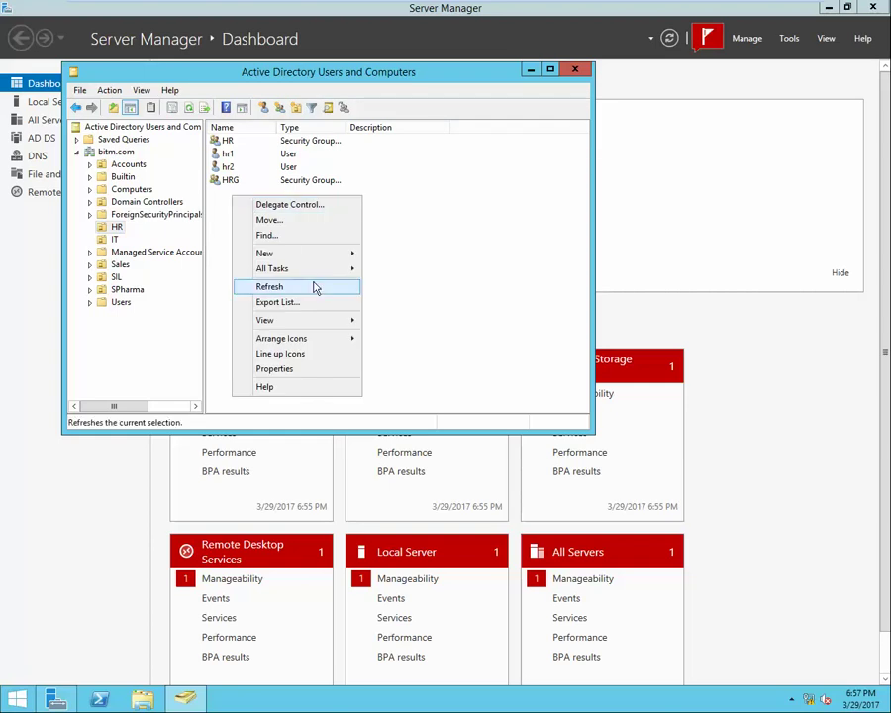
{"action": "mouse_move", "coordinate": [332, 256]}
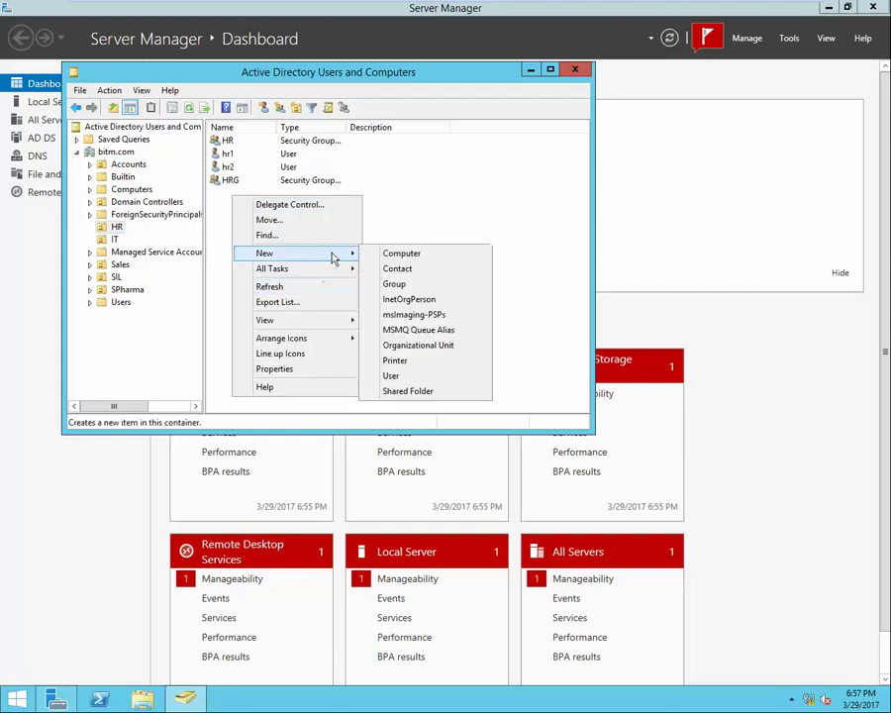
{"action": "left_click", "coordinate": [391, 376]}
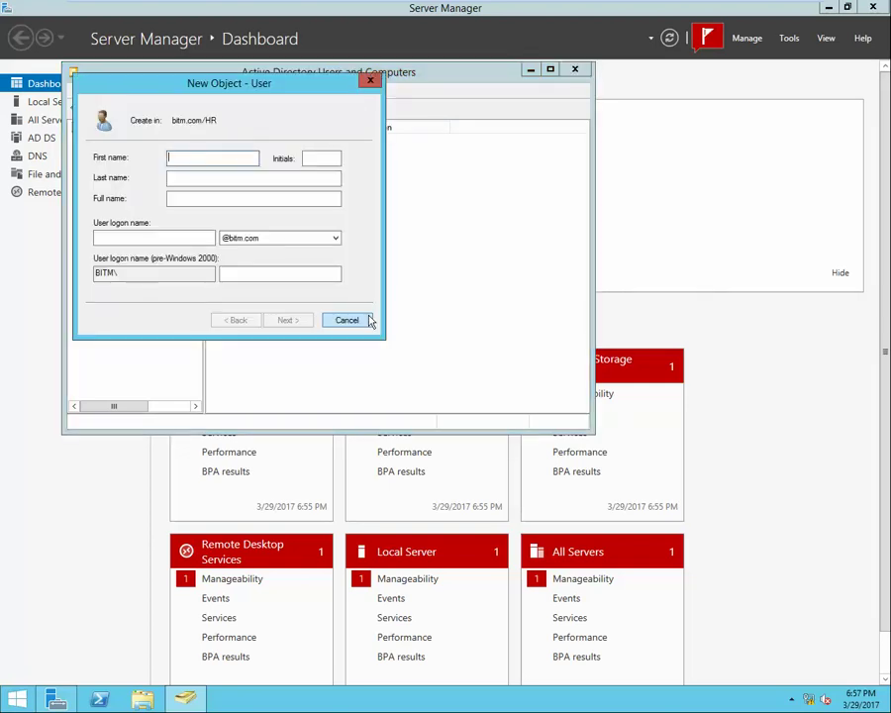
{"action": "type", "text": "hr5"}
{"action": "left_click", "coordinate": [180, 234]}
{"action": "type", "text": "hr5"}
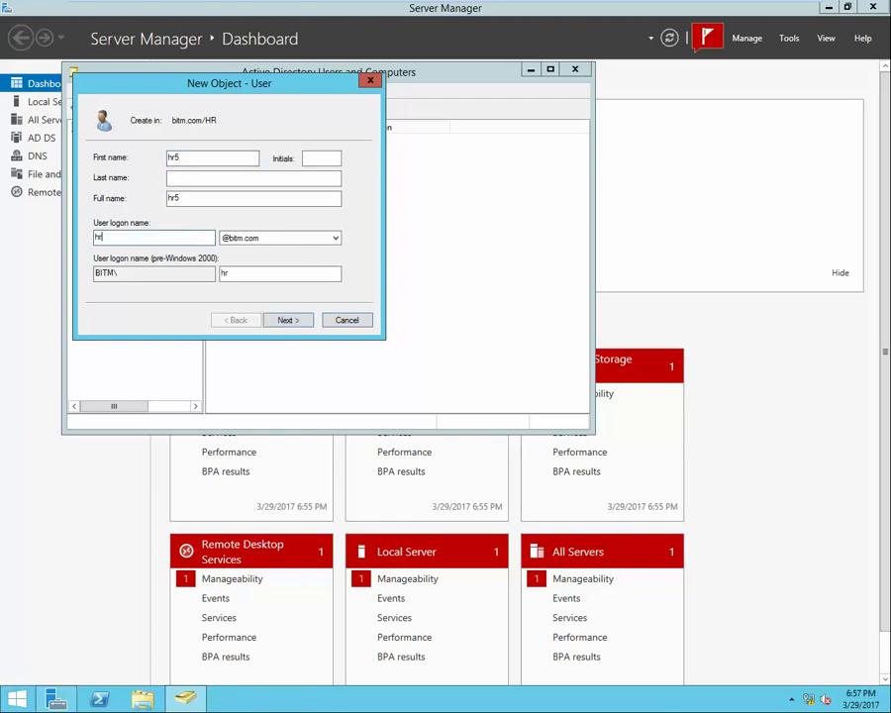
{"action": "key", "text": "Return"}
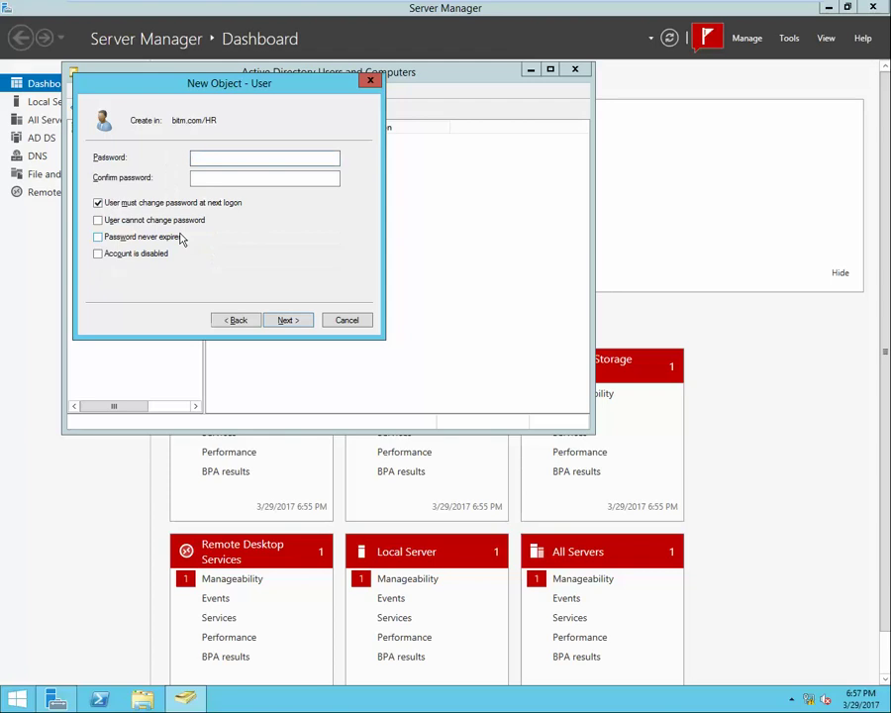
{"action": "type", "text": "***"}
{"action": "key", "text": "Tab"}
{"action": "type", "text": "***"}
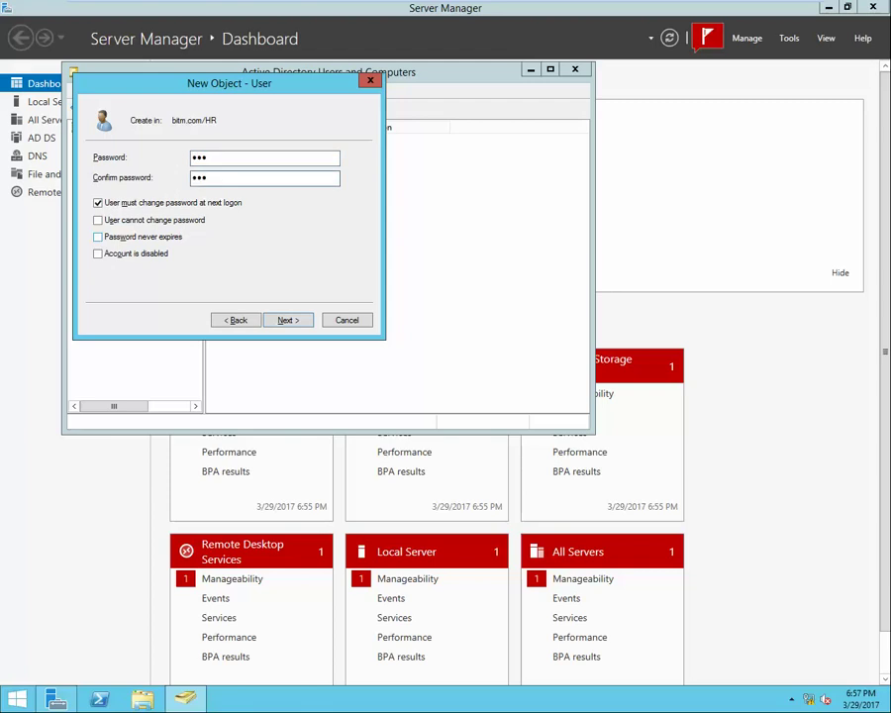
{"action": "key", "text": "Return"}
{"action": "key", "text": "Return"}
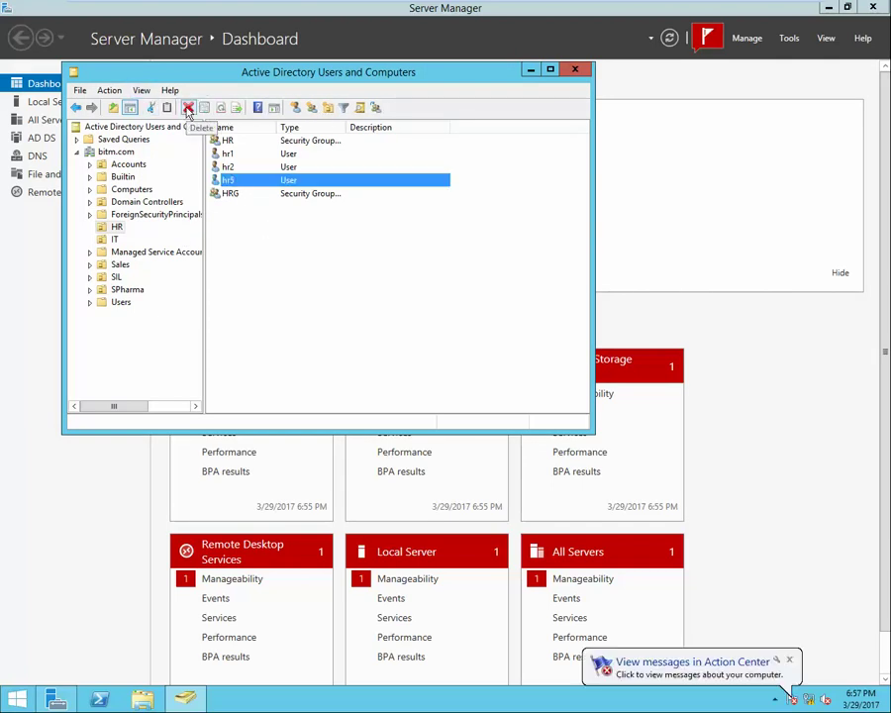
Delete user hr5, confirm with Yes, and close Active Directory Users and Computers.
{"action": "left_click", "coordinate": [187, 108]}
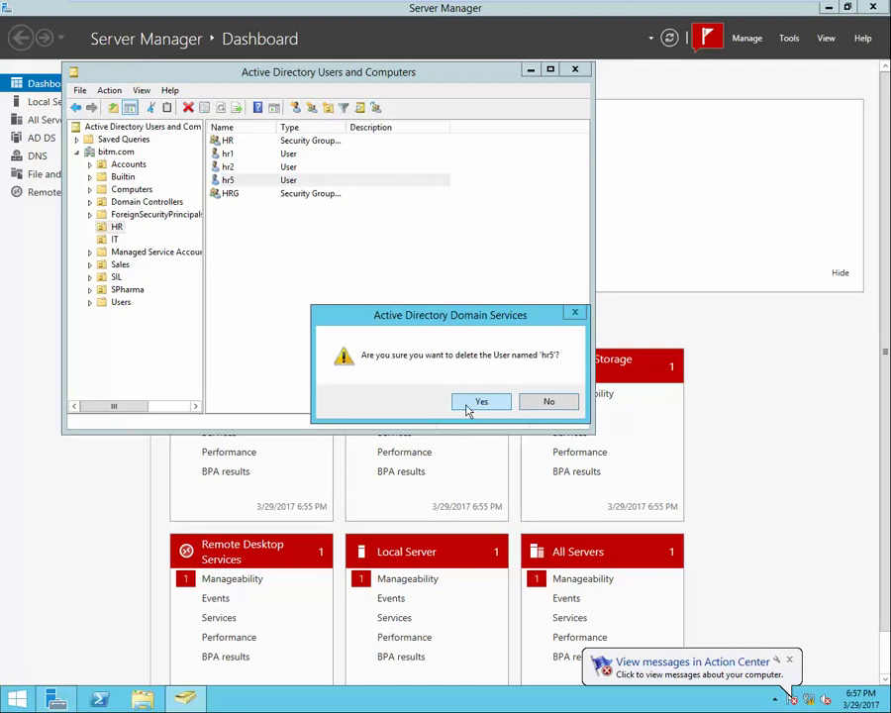
{"action": "left_click", "coordinate": [475, 398]}
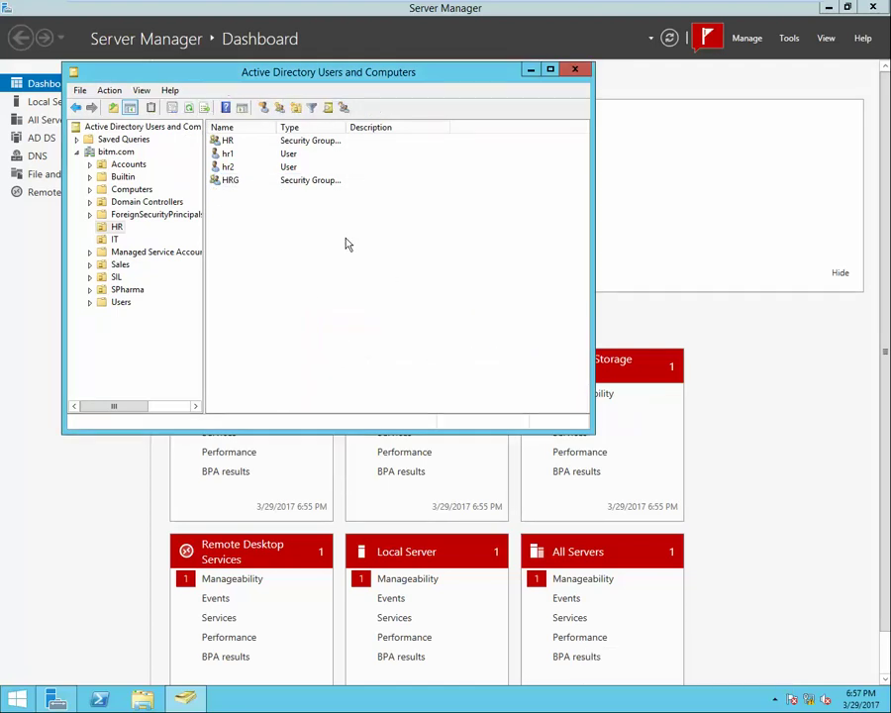
{"action": "left_click", "coordinate": [575, 68]}
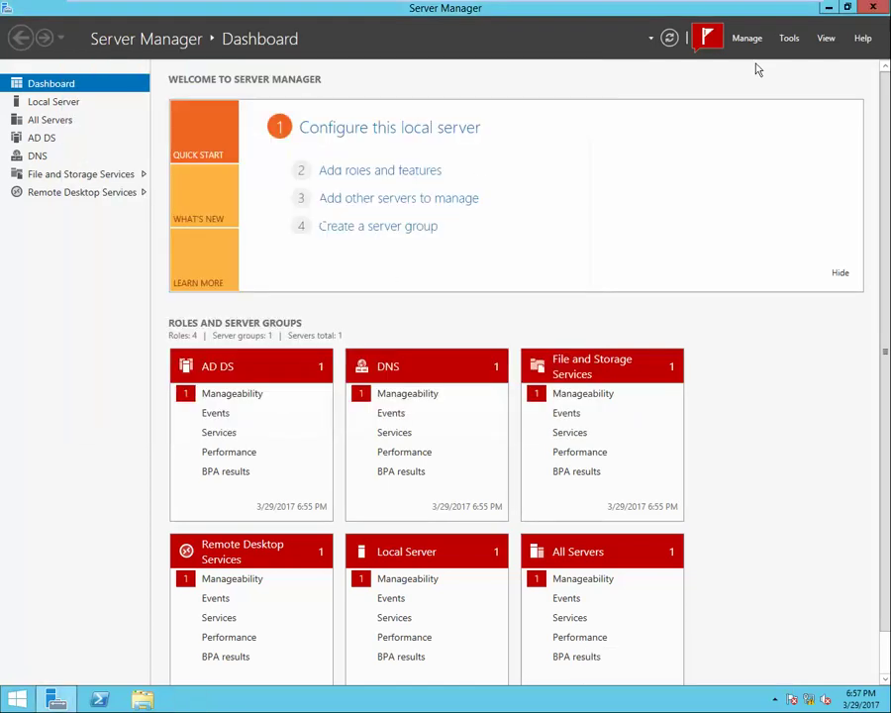
In Active Directory Administrative Center, view Deleted Objects properties under bitm (local), then close everything.
{"action": "left_click", "coordinate": [789, 41]}
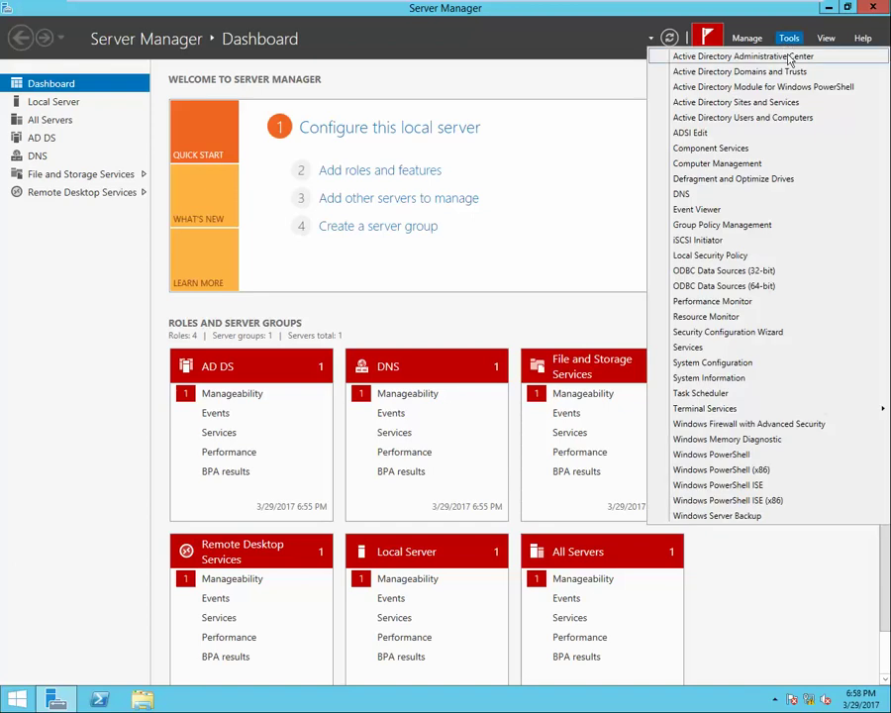
{"action": "left_click", "coordinate": [752, 57]}
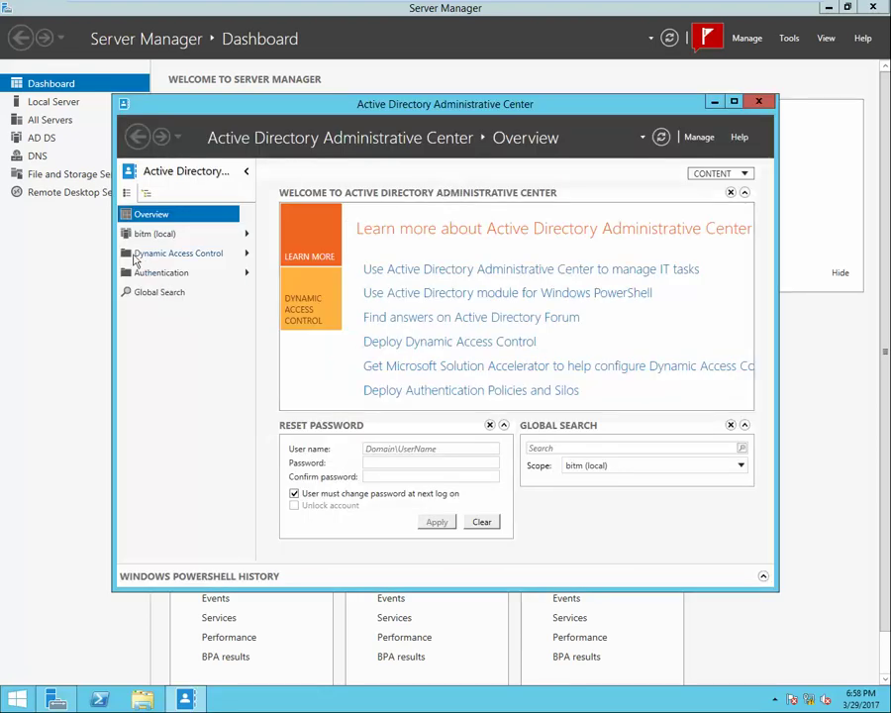
{"action": "left_click", "coordinate": [151, 235]}
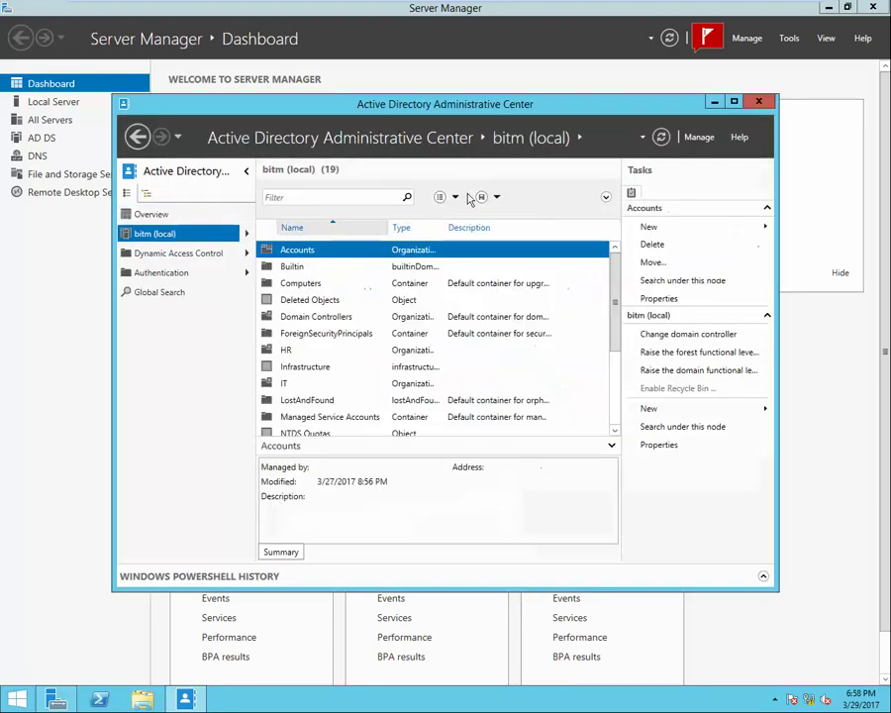
{"action": "double_click", "coordinate": [332, 301]}
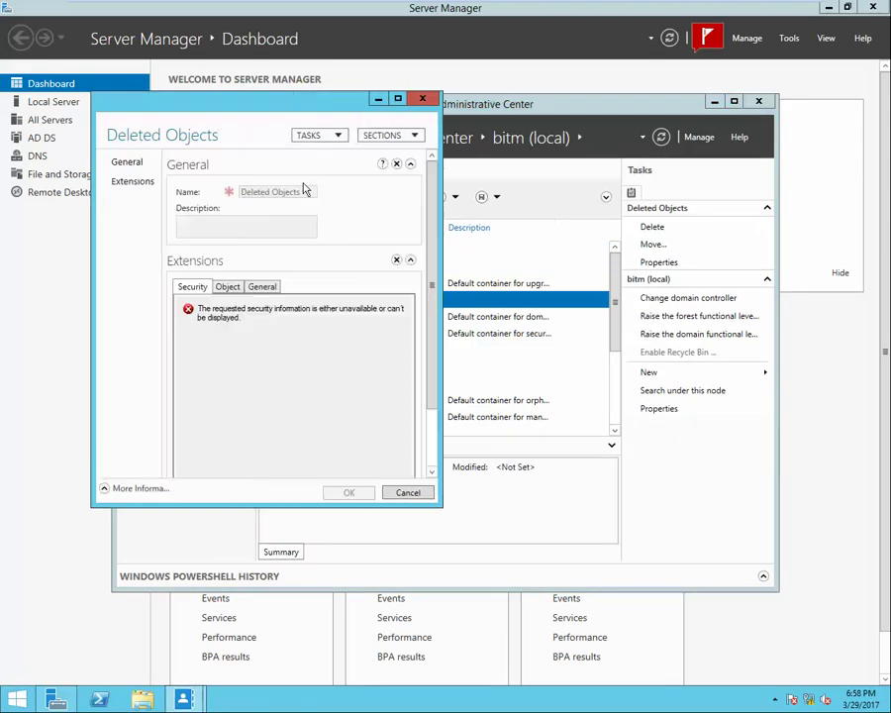
{"action": "left_click", "coordinate": [423, 101]}
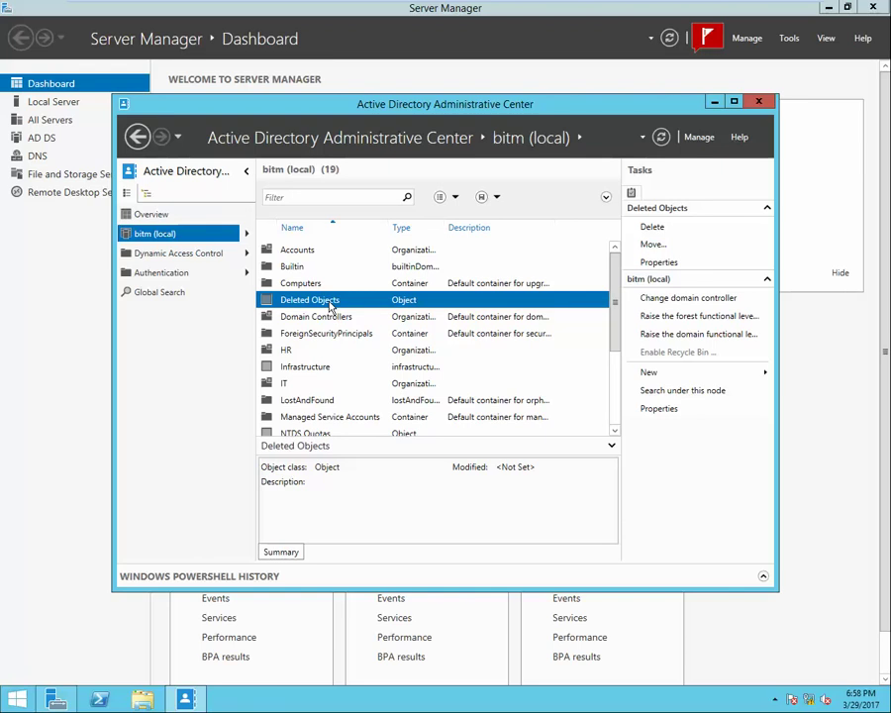
{"action": "double_click", "coordinate": [331, 308]}
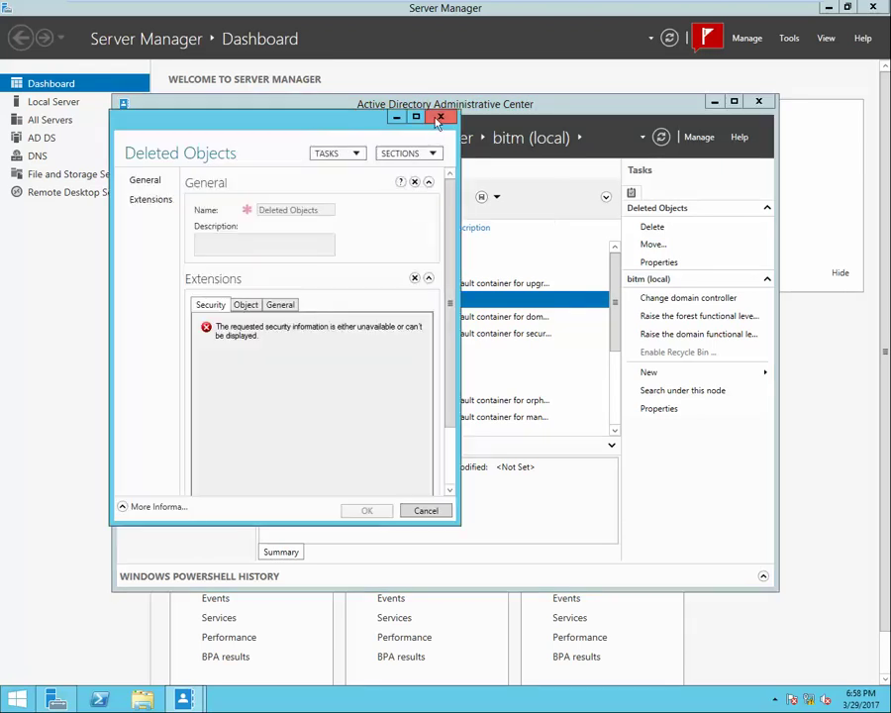
{"action": "left_click", "coordinate": [440, 118]}
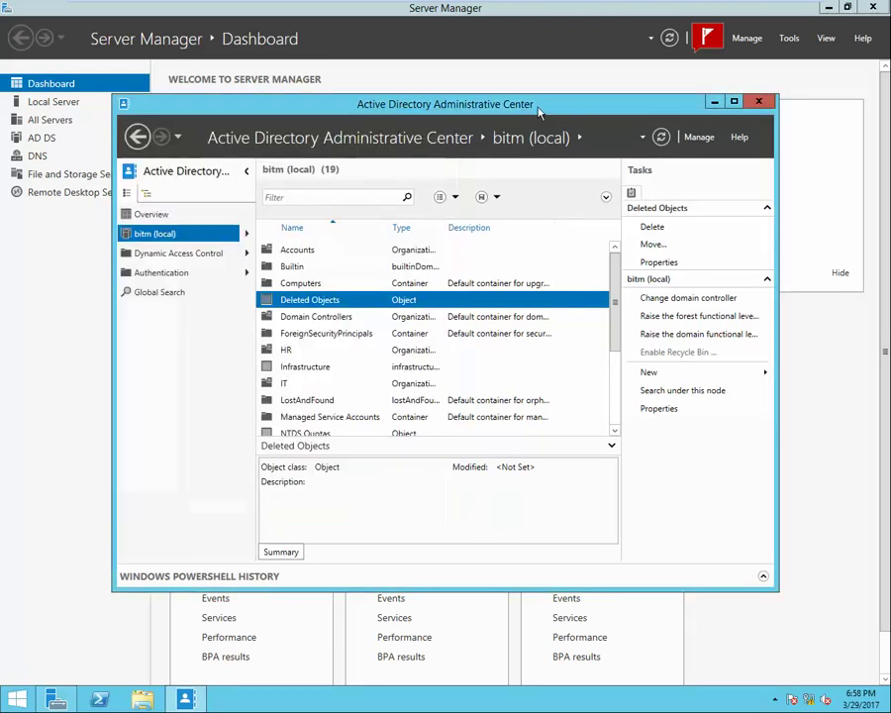
{"action": "left_click", "coordinate": [759, 103]}
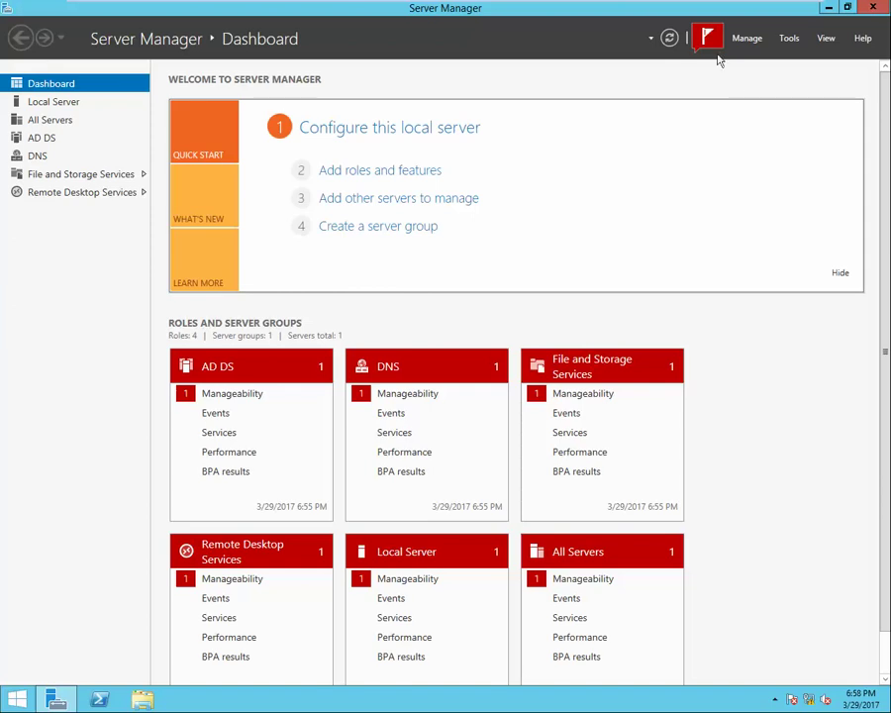
Refresh and close Server Manager, then sign out of the user1 session via Ctrl+Alt+Del.
{"action": "left_click", "coordinate": [669, 39]}
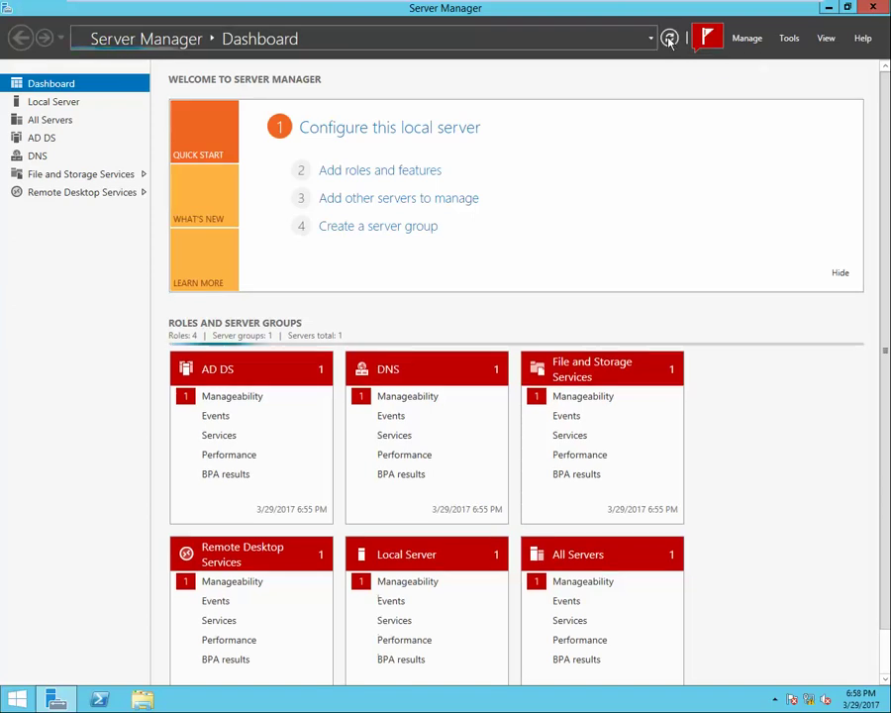
{"action": "left_click", "coordinate": [875, 7]}
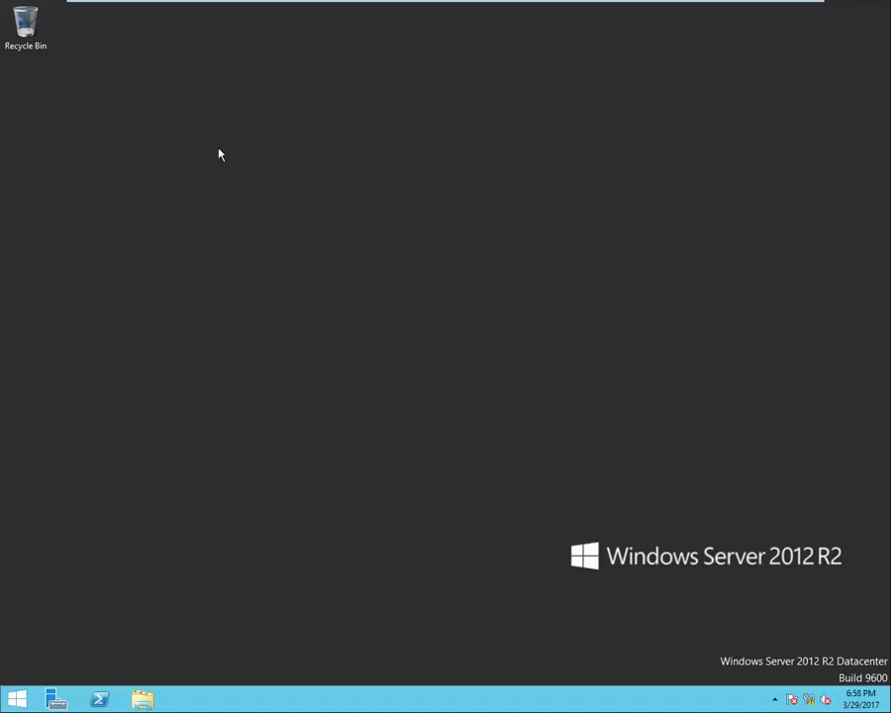
{"action": "right_click", "coordinate": [209, 120]}
{"action": "left_click", "coordinate": [248, 155]}
{"action": "mouse_move", "coordinate": [275, 5]}
{"action": "left_click", "coordinate": [321, 10]}
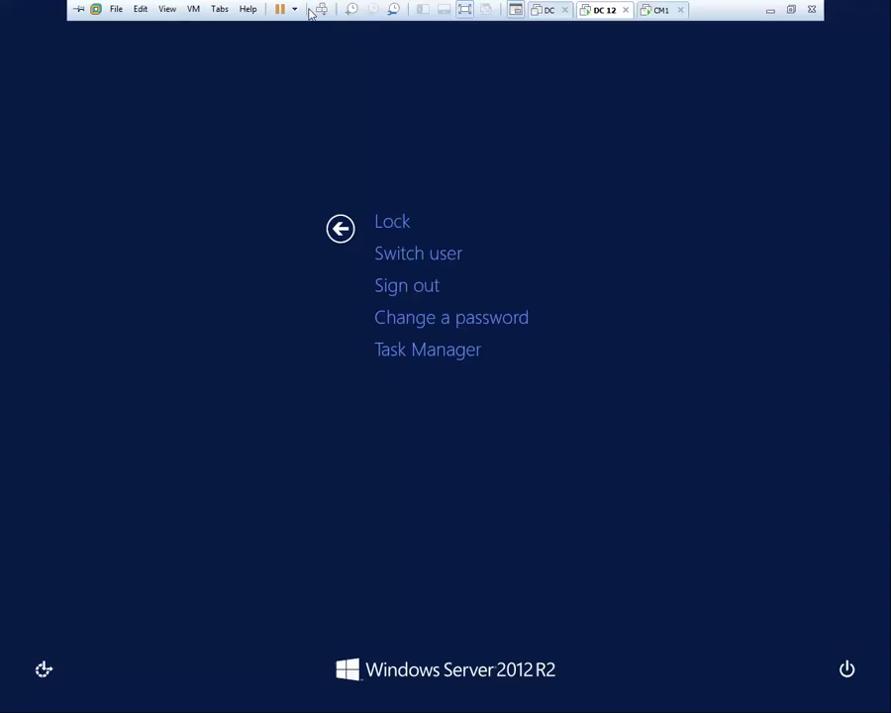
{"action": "left_click", "coordinate": [422, 289]}
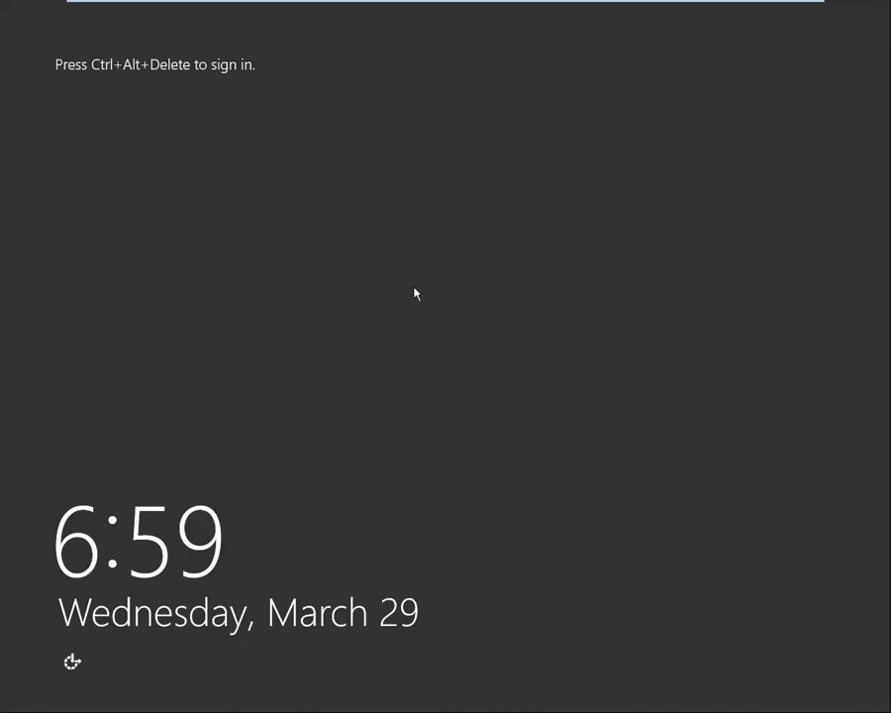
Sign back in to the server as Administrator with the account password.
{"action": "mouse_move", "coordinate": [163, 8]}
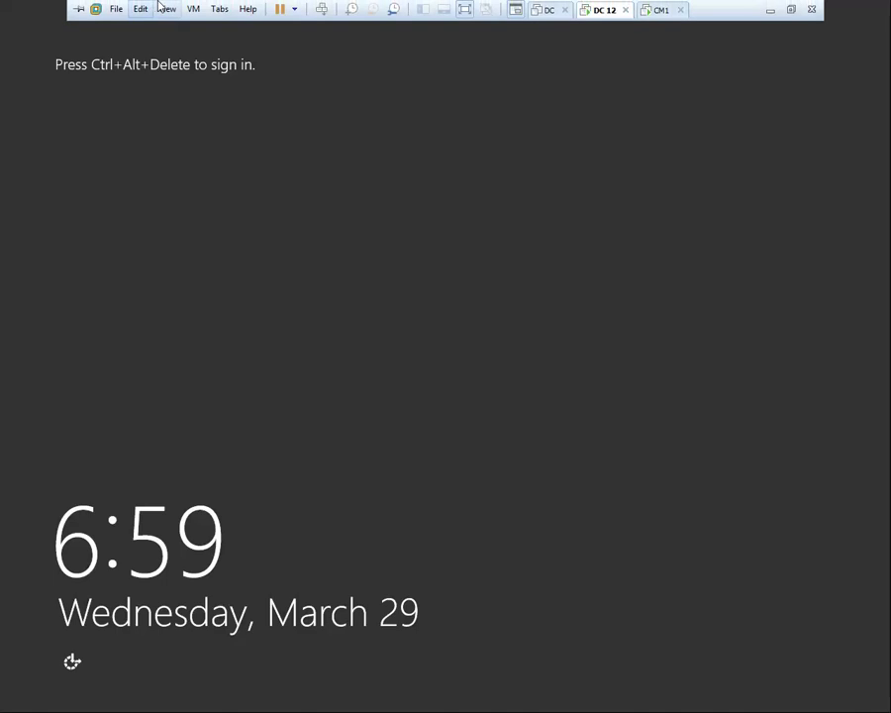
{"action": "left_click", "coordinate": [322, 9]}
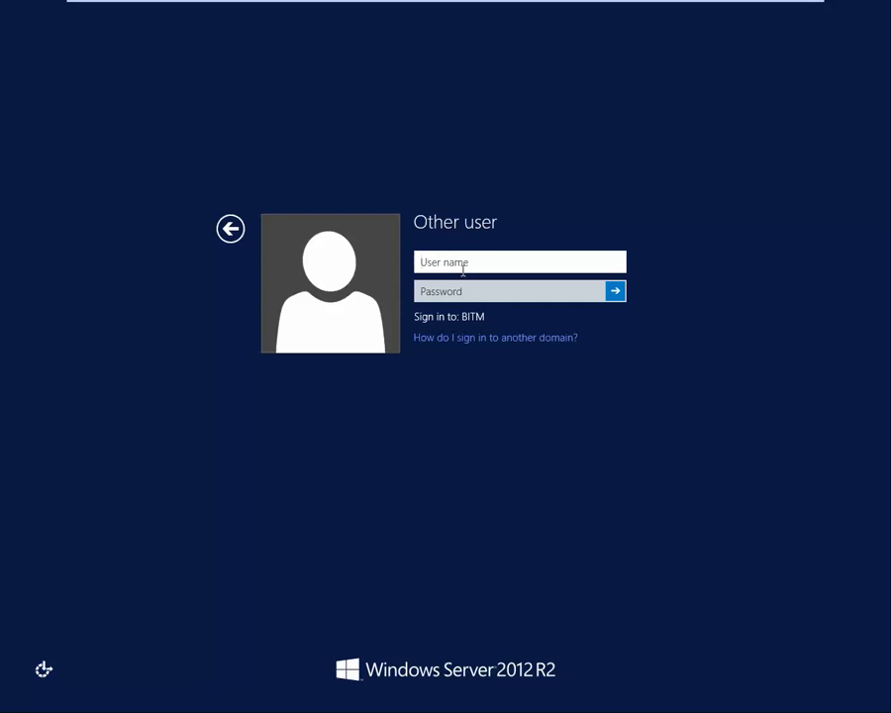
{"action": "type", "text": "Administrator"}
{"action": "key", "text": "Tab"}
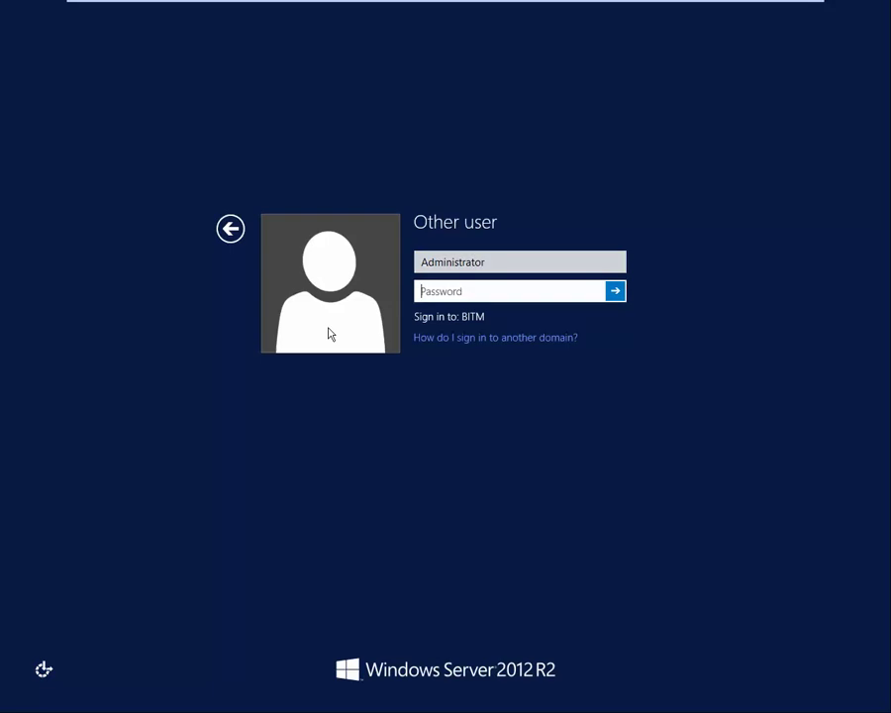
{"action": "type", "text": "Pa$$w0rd12"}
{"action": "key", "text": "Return"}
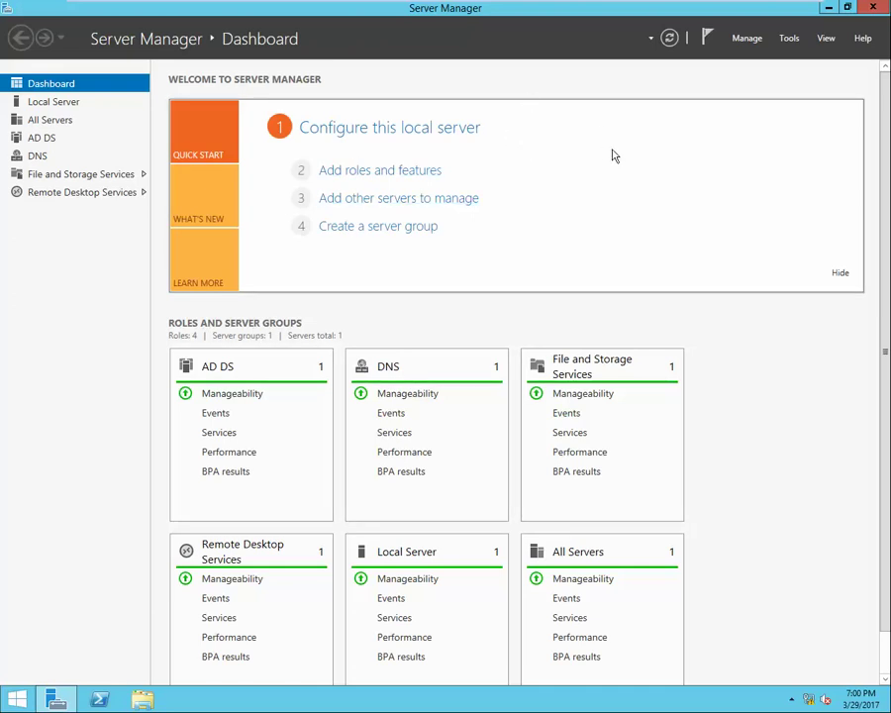
Refresh the Server Manager dashboard and launch Active Directory Users and Computers from Tools.
{"action": "left_click", "coordinate": [669, 40]}
{"action": "left_click", "coordinate": [790, 39]}
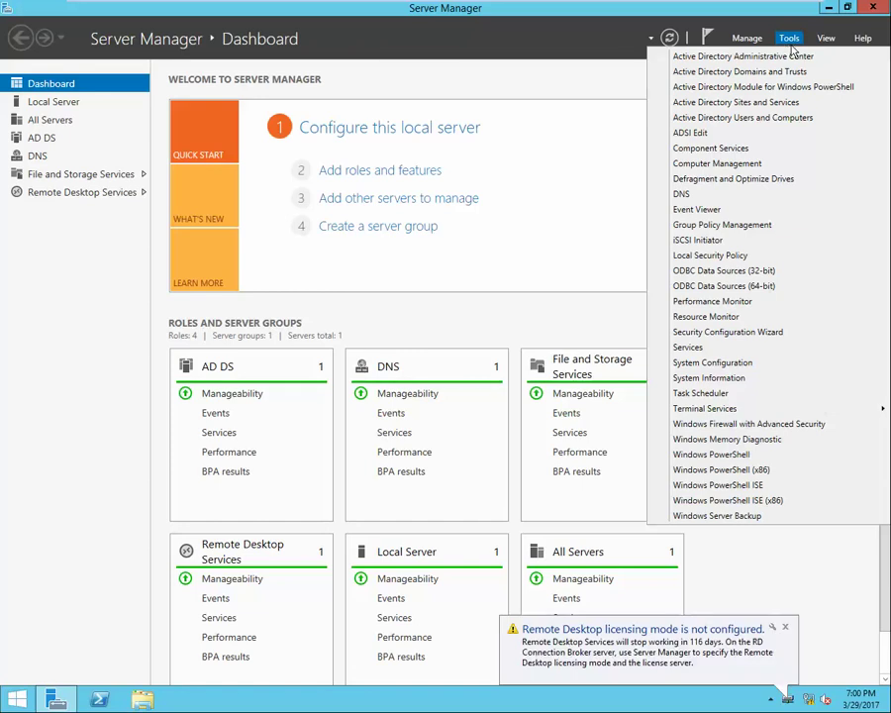
{"action": "left_click", "coordinate": [780, 121]}
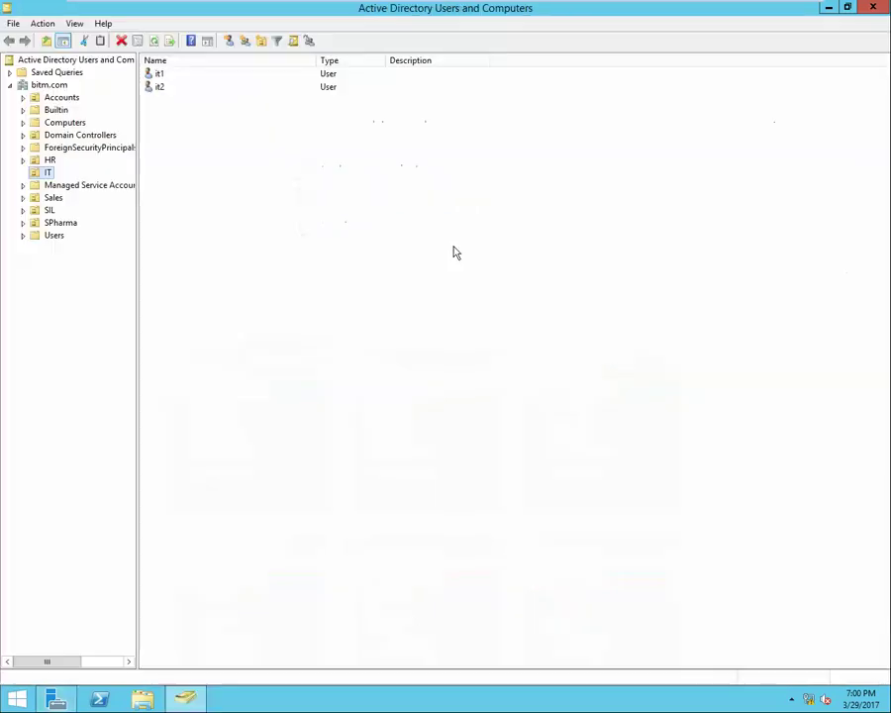
Inspect the HR unit's contents and Properties, then launch the Delegation of Control Wizard for HR.
{"action": "left_click", "coordinate": [49, 162]}
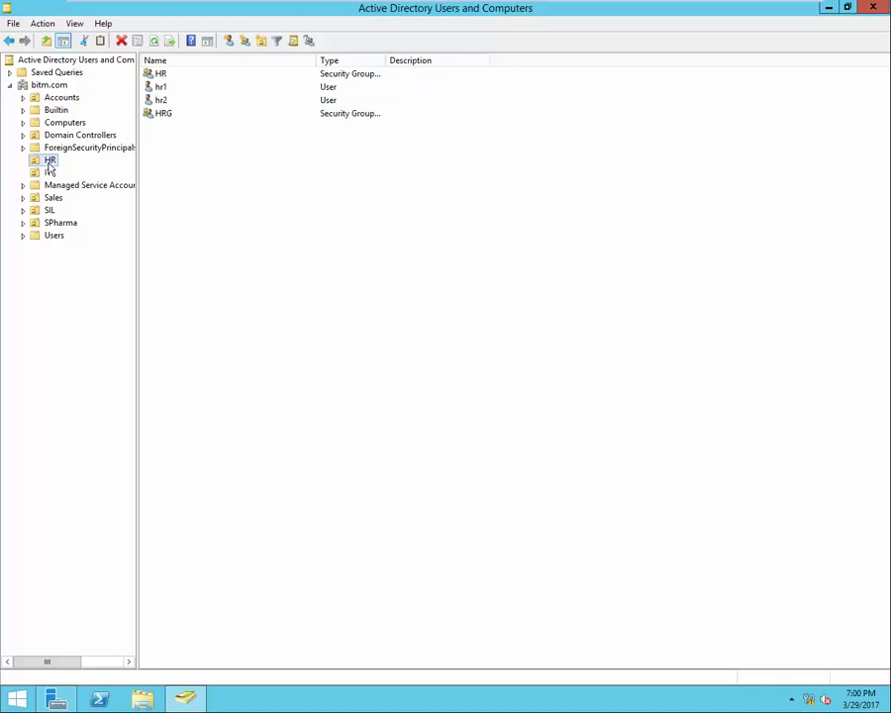
{"action": "right_click", "coordinate": [49, 161]}
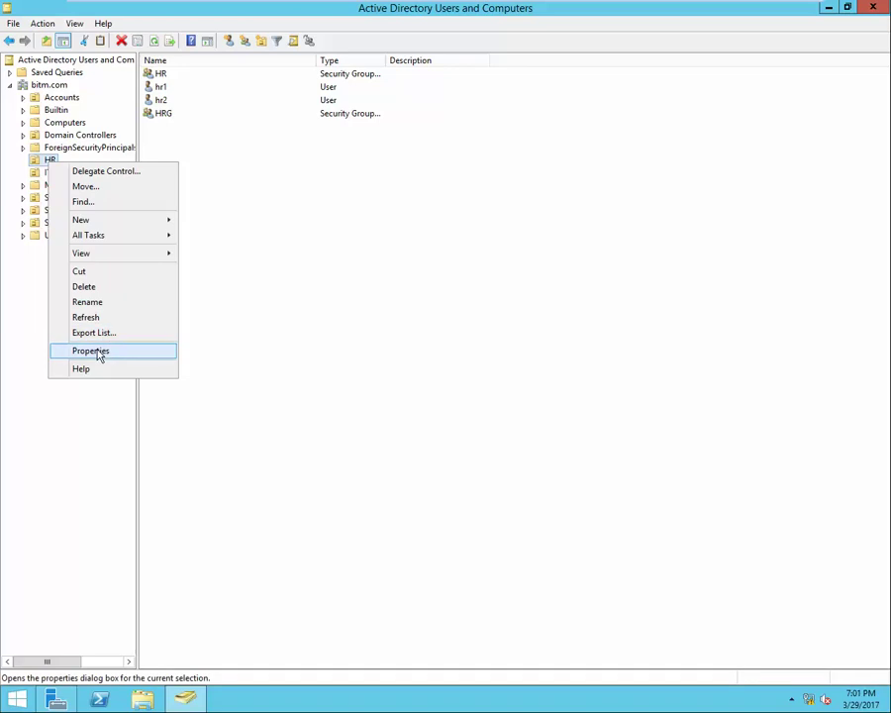
{"action": "left_click", "coordinate": [97, 352]}
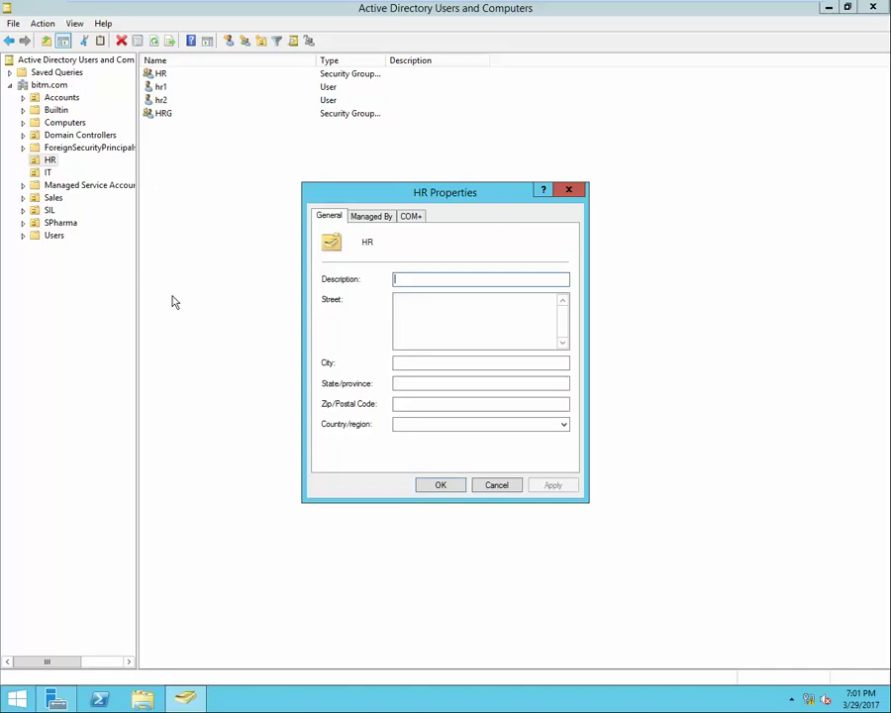
{"action": "left_click", "coordinate": [568, 190]}
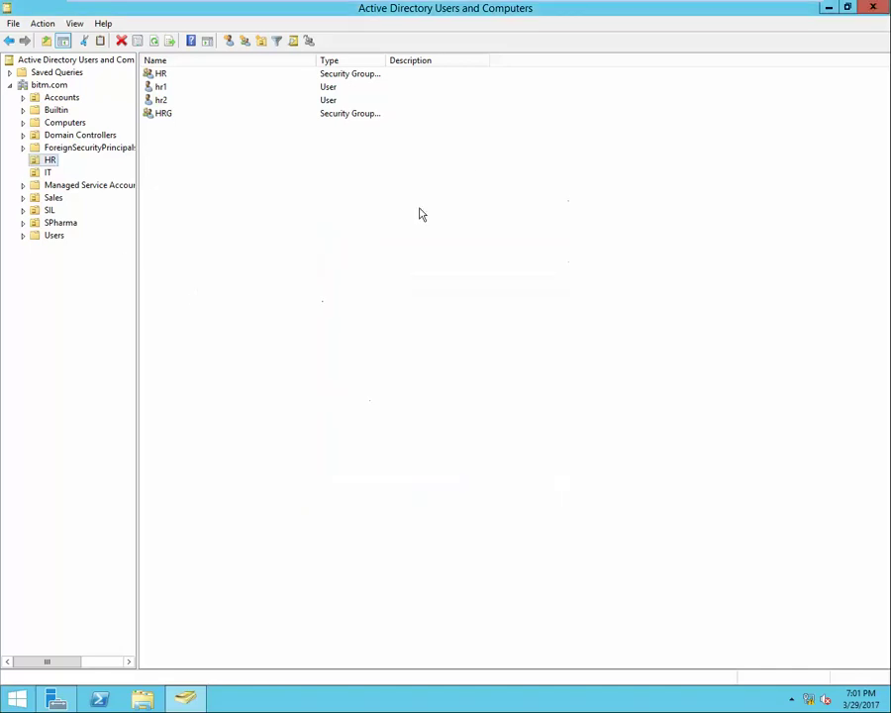
{"action": "right_click", "coordinate": [51, 163]}
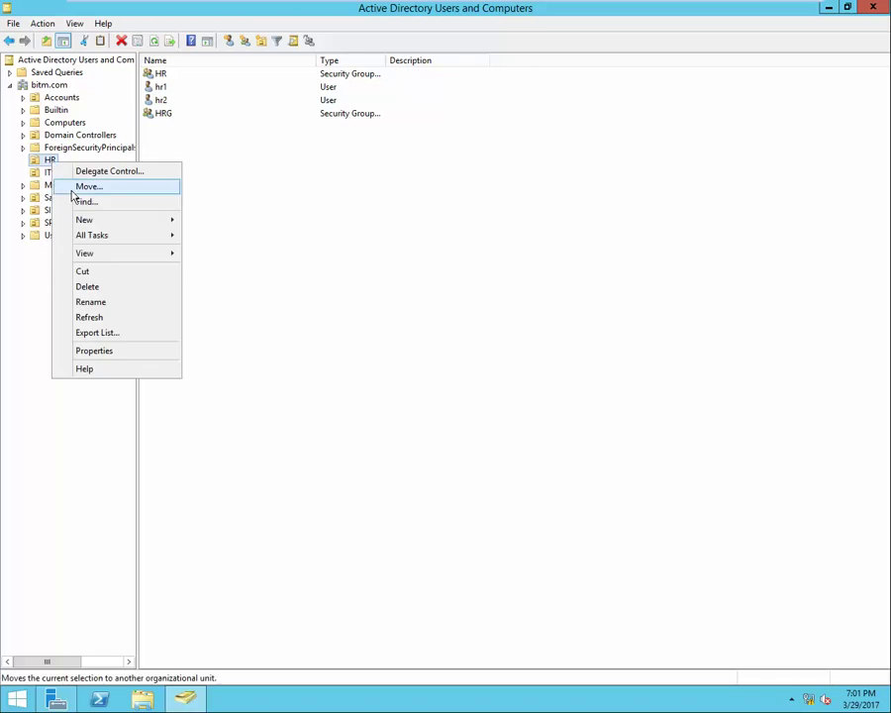
{"action": "left_click", "coordinate": [117, 172]}
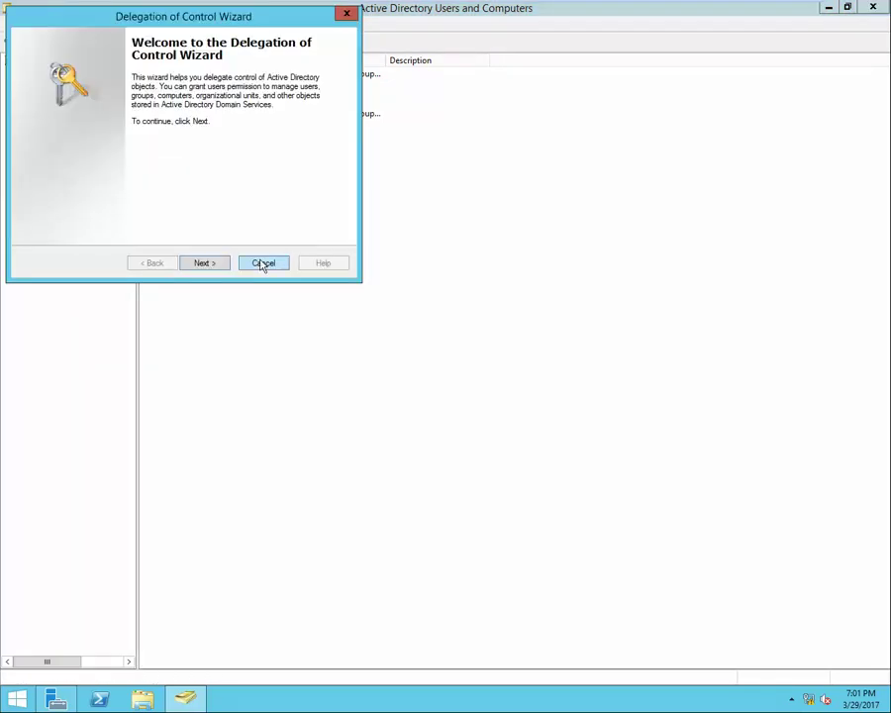
Advance past the wizard's welcome page, then close it without delegating anything.
{"action": "left_click", "coordinate": [207, 266]}
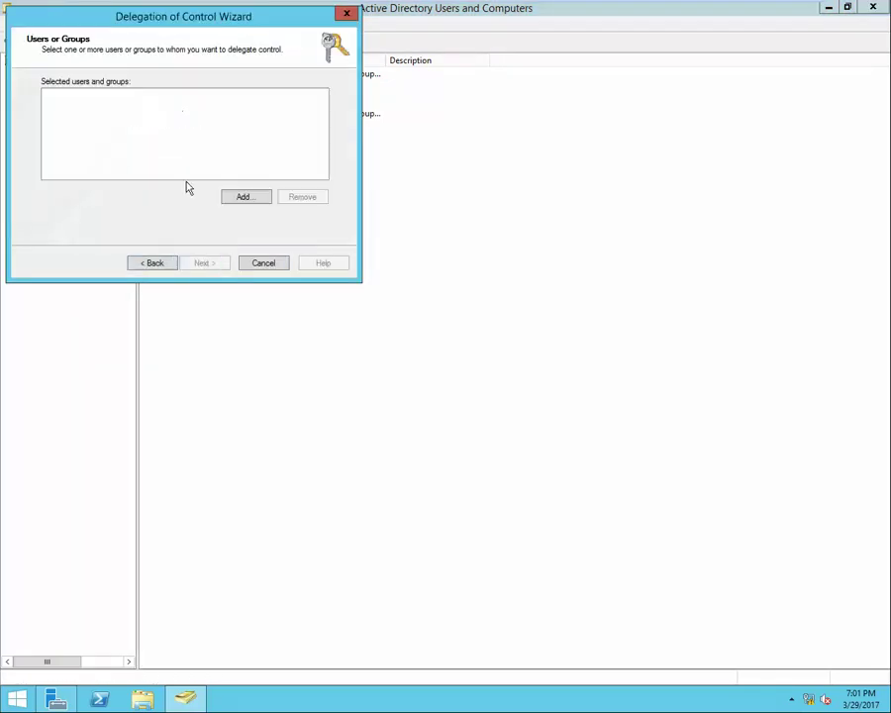
{"action": "left_click", "coordinate": [346, 14]}
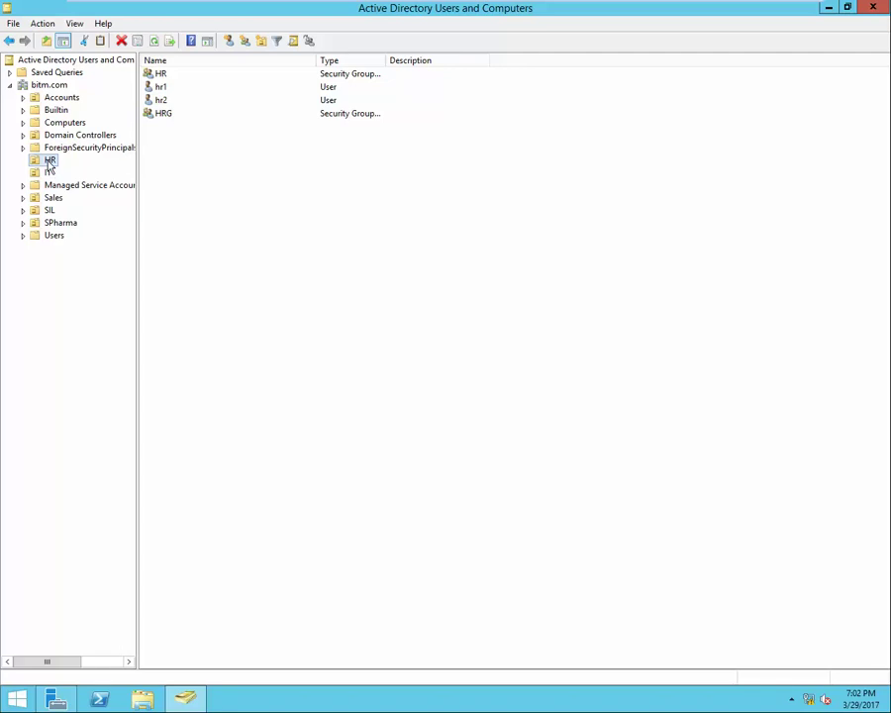
Dismiss the HR context menu and minimize the VMware Workstation window to show the host desktop.
{"action": "right_click", "coordinate": [48, 164]}
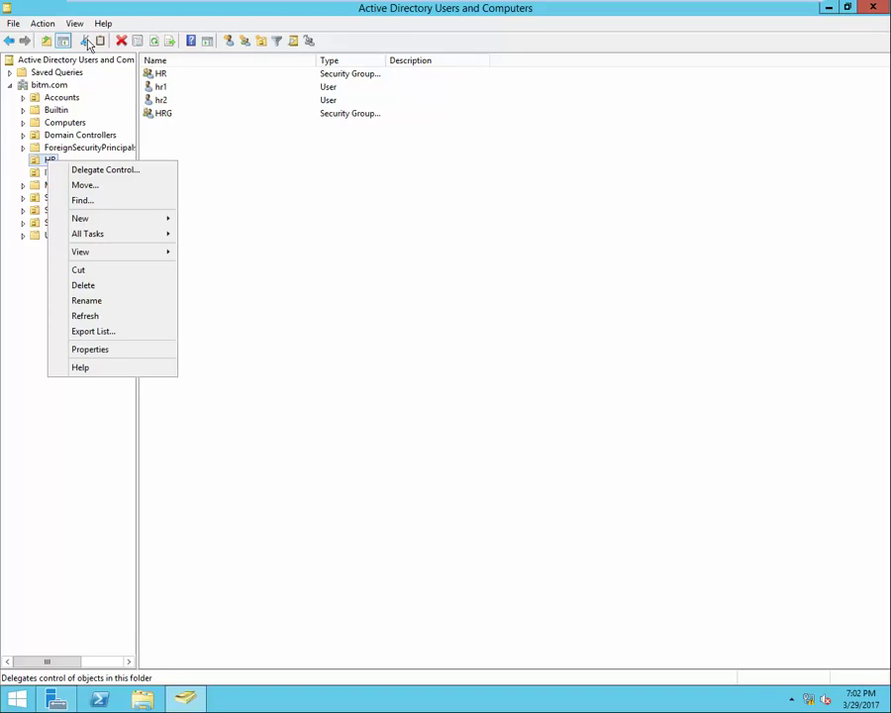
{"action": "left_click", "coordinate": [148, 12]}
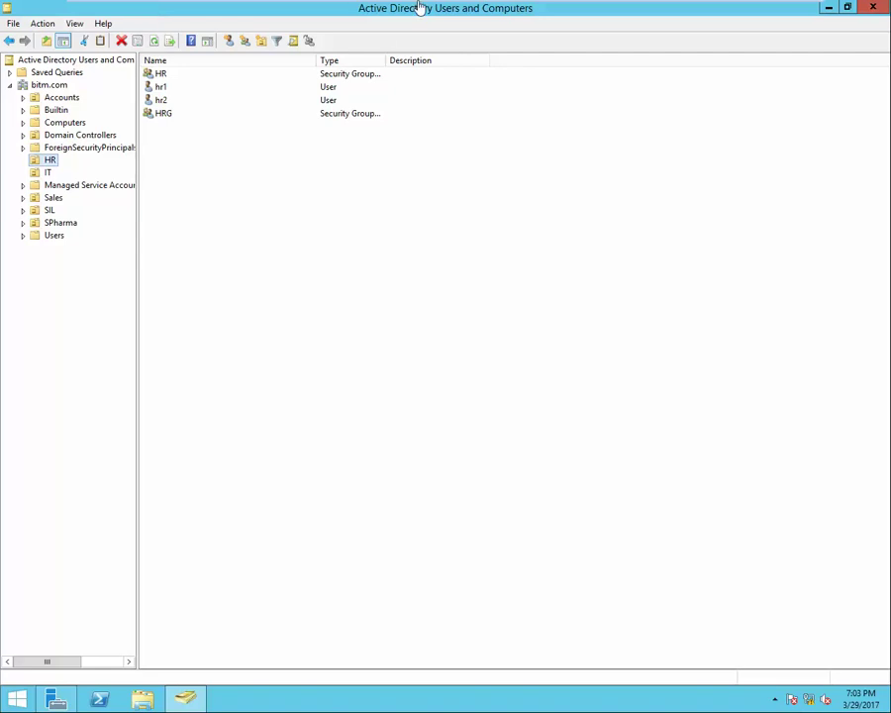
{"action": "mouse_move", "coordinate": [667, 6]}
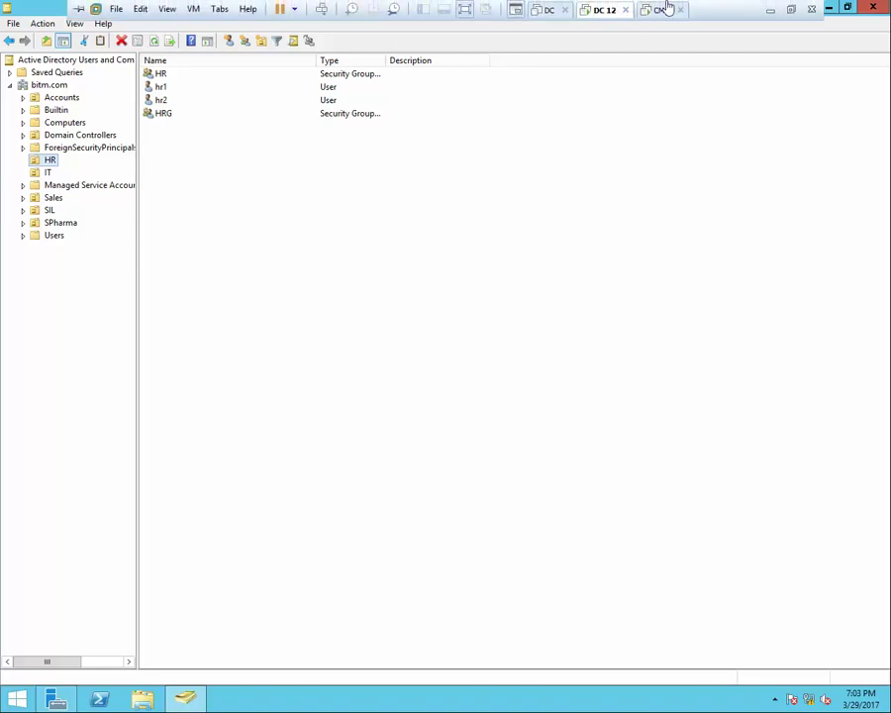
{"action": "left_click", "coordinate": [771, 10]}
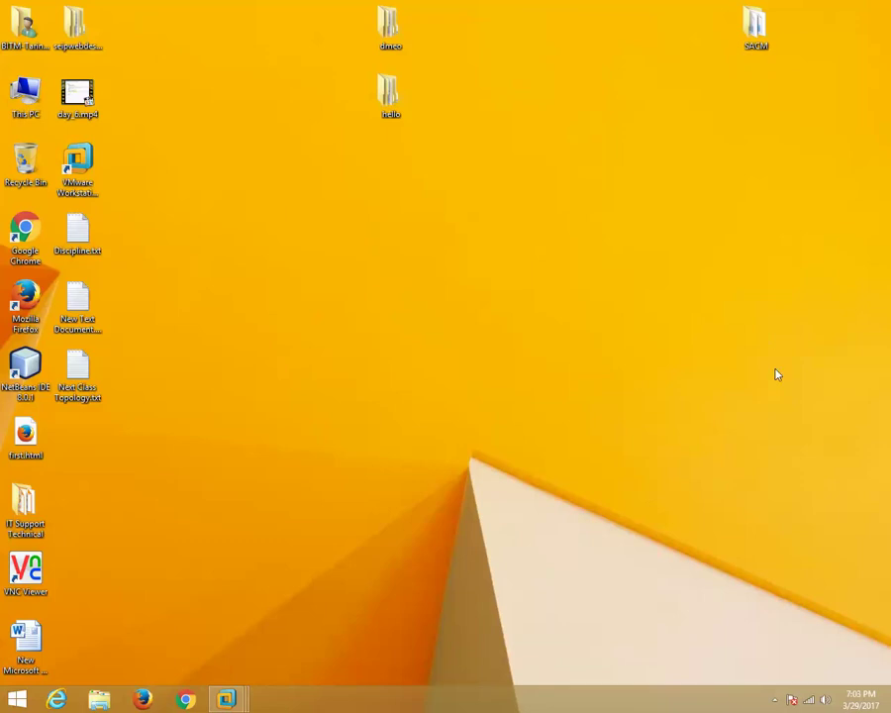